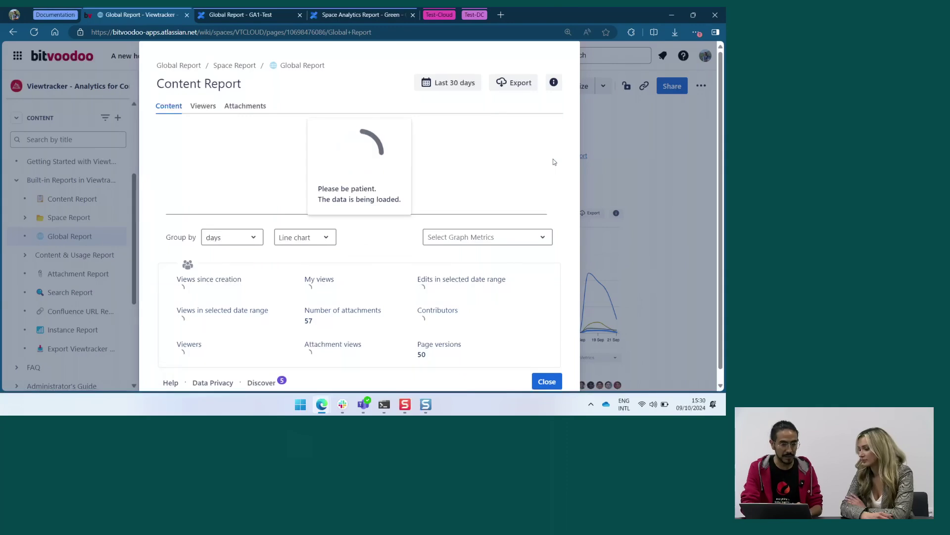
Step: View the Content Report with the date range All Time, and switch the range to This Month
left_click(431, 88)
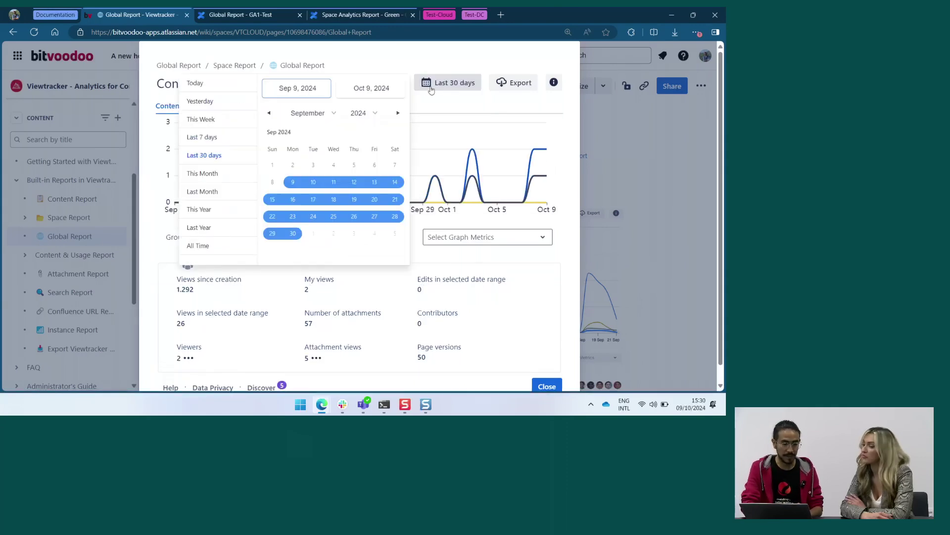
left_click(199, 245)
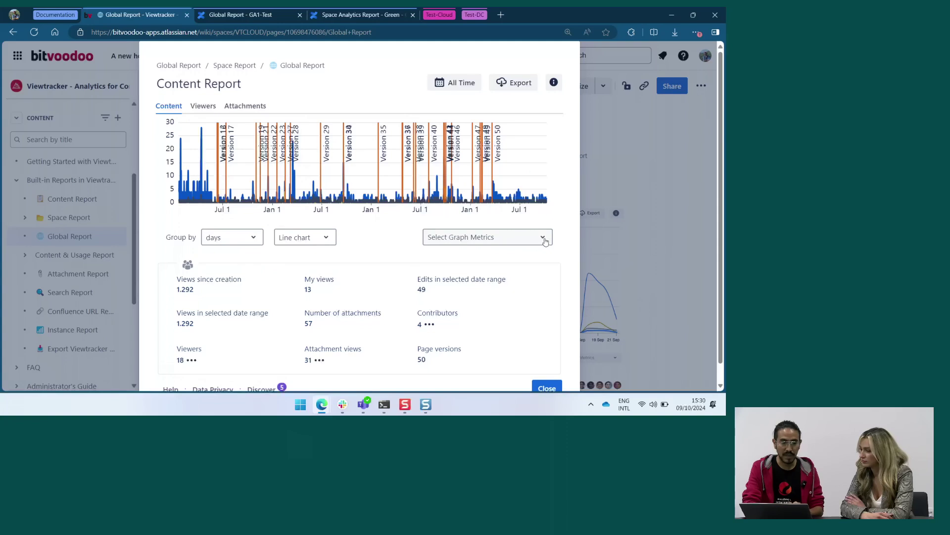
left_click(456, 83)
right_click(231, 174)
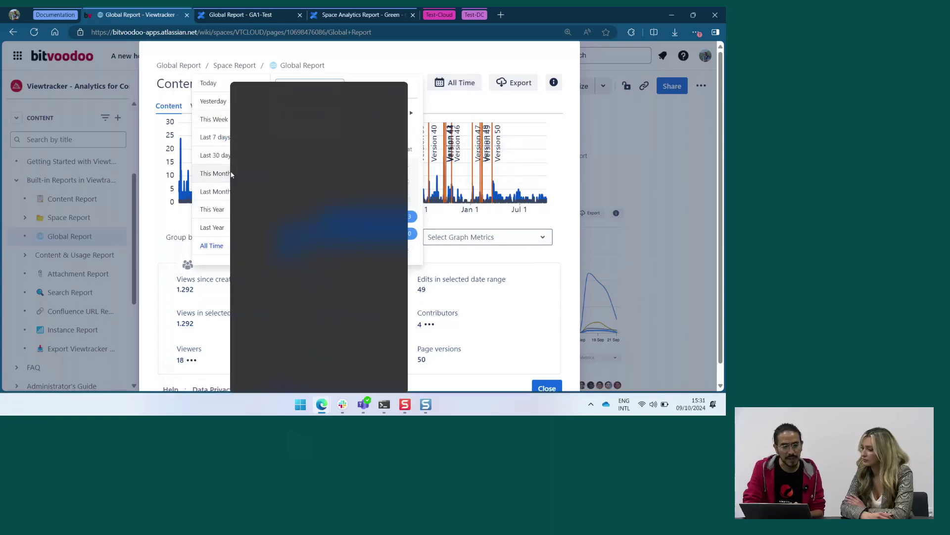
left_click(219, 174)
left_click(218, 174)
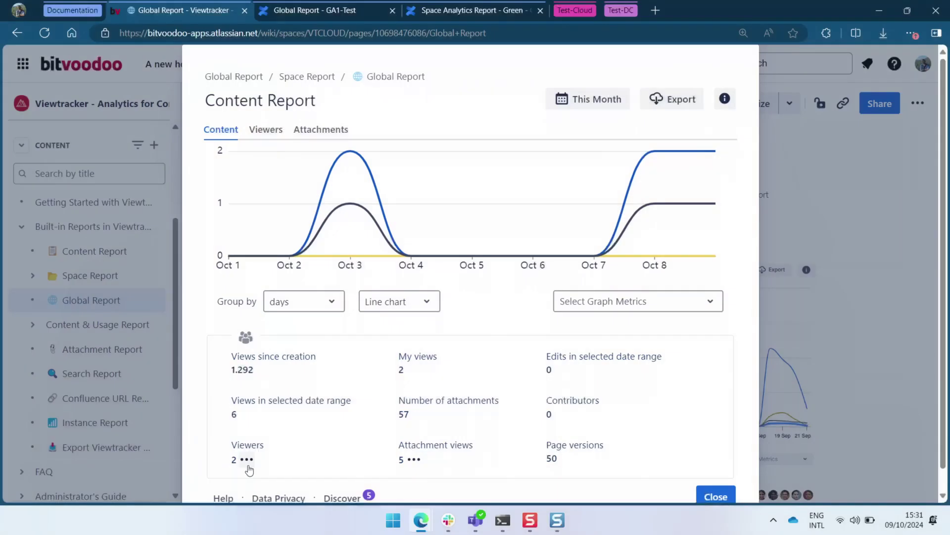
Step: Open the details of the viewers counted in the Content Report for the selected date range
mouse_move(249, 468)
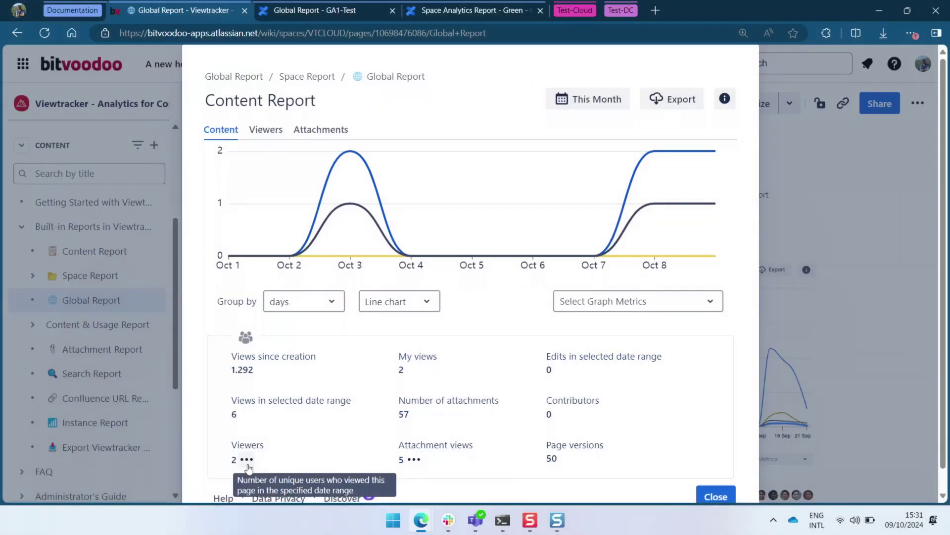
left_click(247, 465)
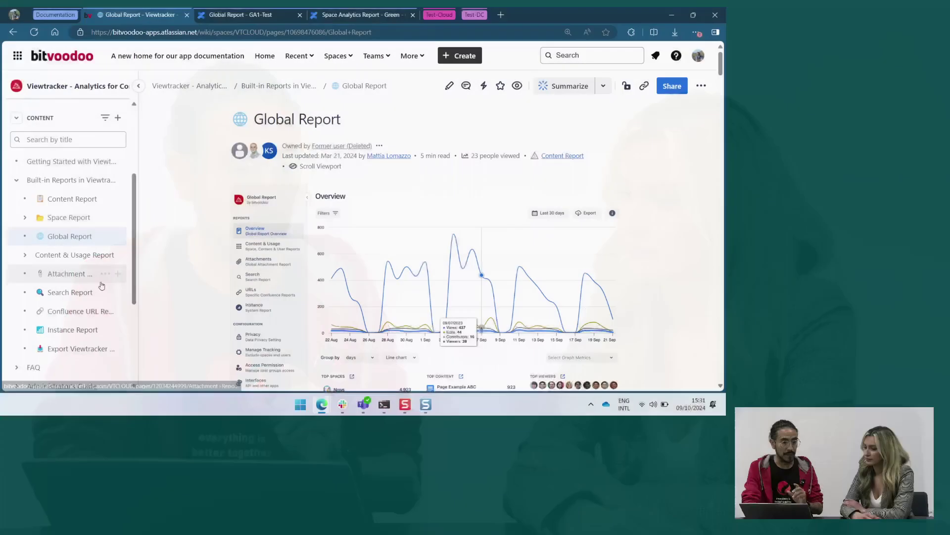
Step: Open the Space Report app of the Viewtracker documentation space
scroll(101, 282, "down", 3)
scroll(101, 285, "down", 5)
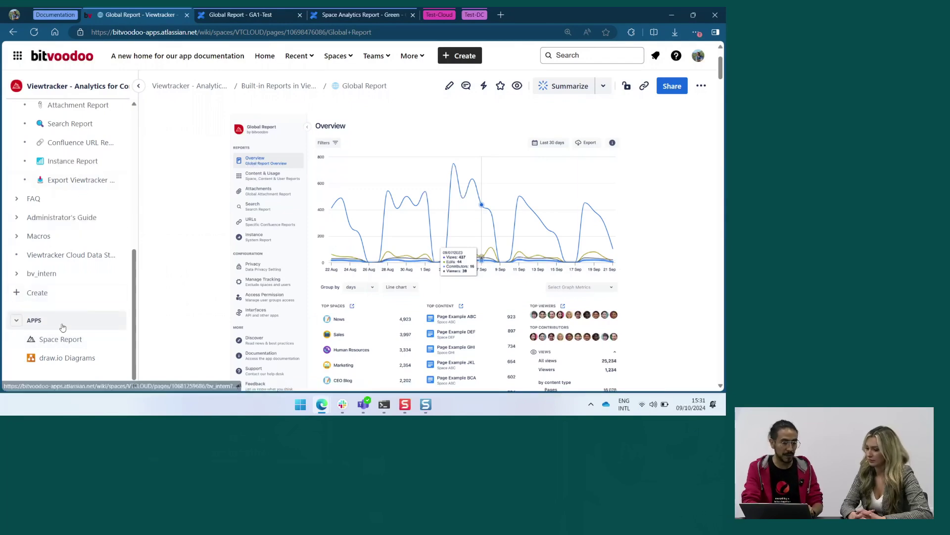
left_click(61, 339)
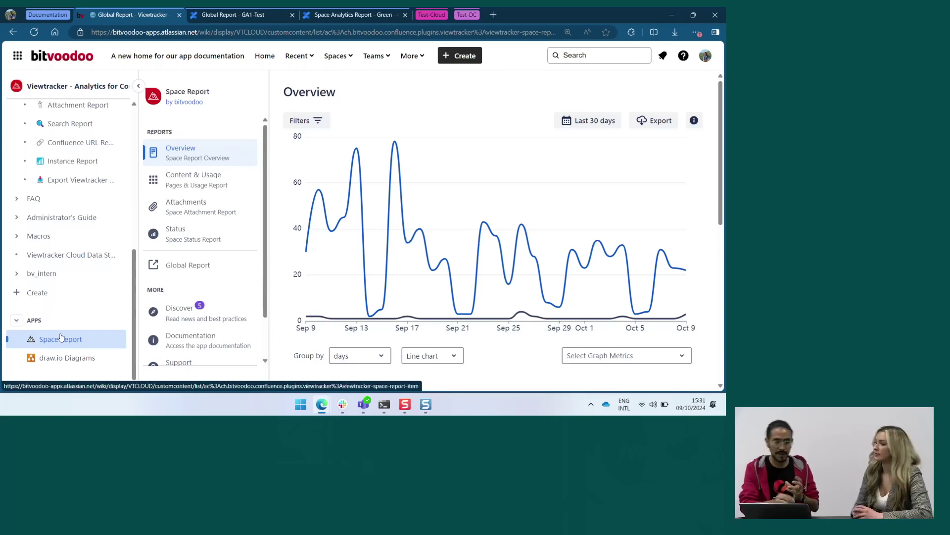
Step: Examine the Space Report overview's chart, top content and views by source, and expand the Contributions and Engagement figures
scroll(382, 98, "down", 5)
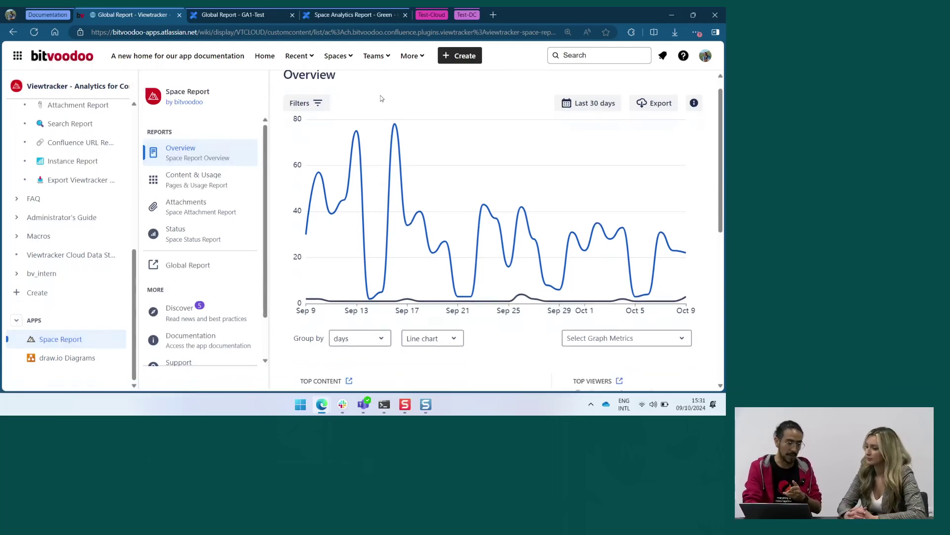
scroll(406, 158, "down", 1)
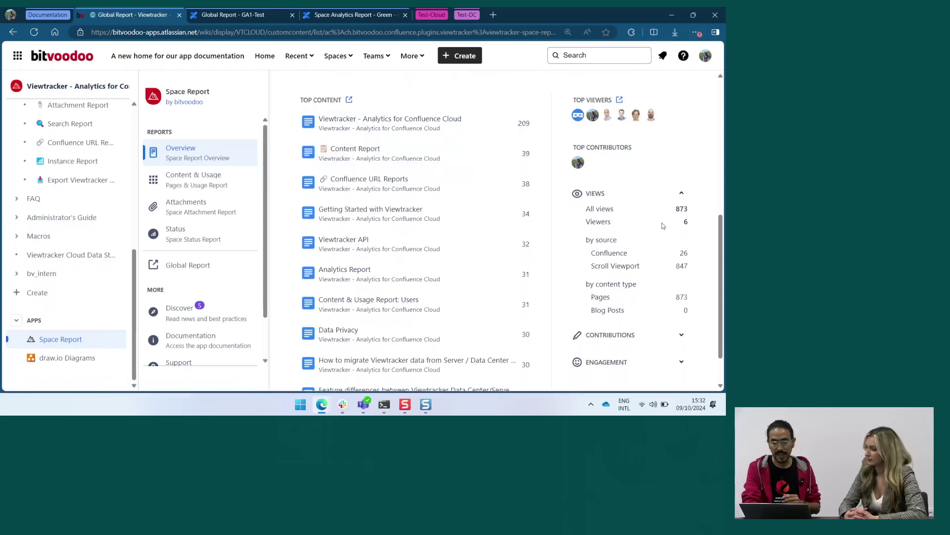
double_click(614, 253)
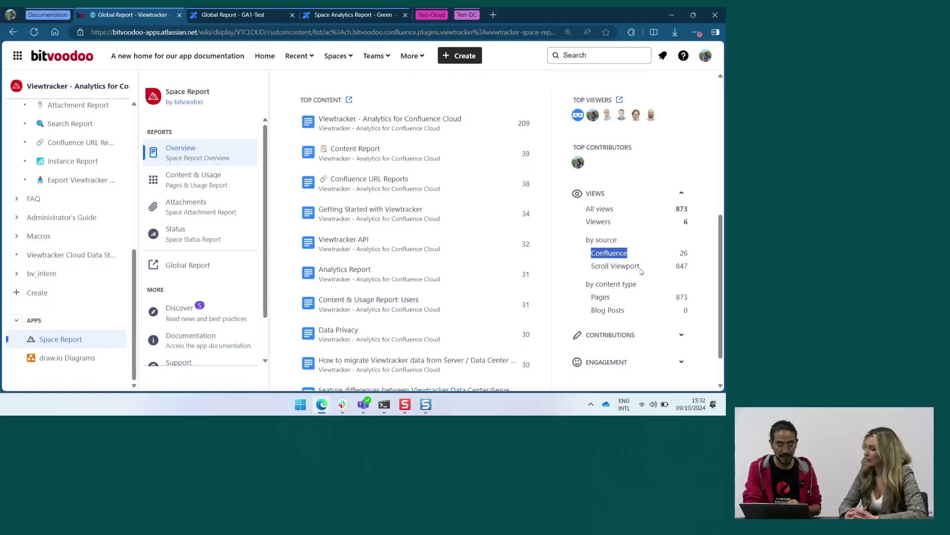
left_click(682, 336)
scroll(684, 338, "down", 1)
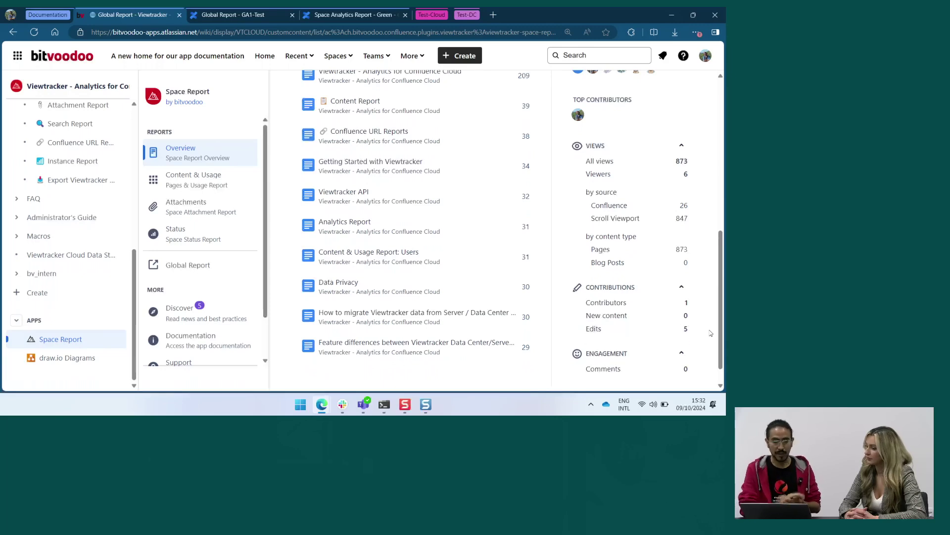
scroll(711, 333, "down", 1)
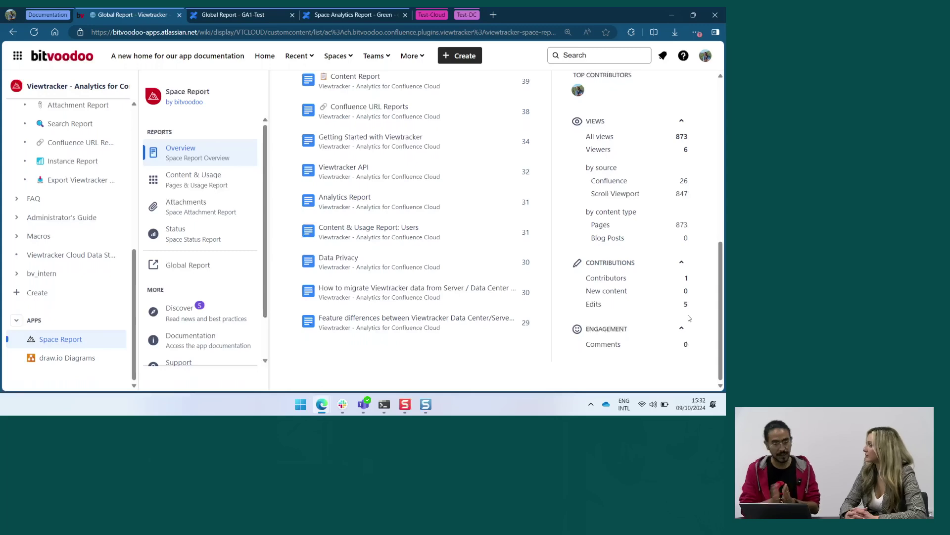
scroll(499, 197, "up", 10)
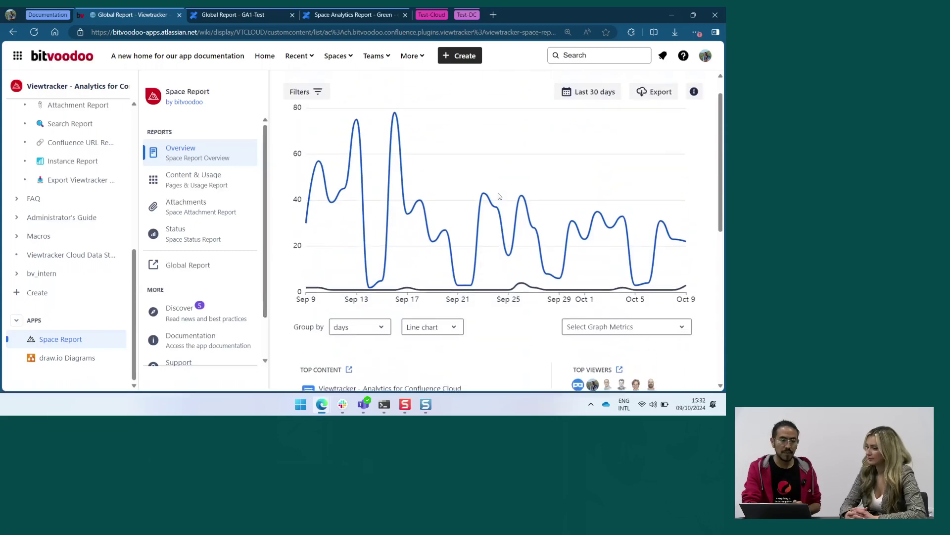
scroll(525, 334, "down", 5)
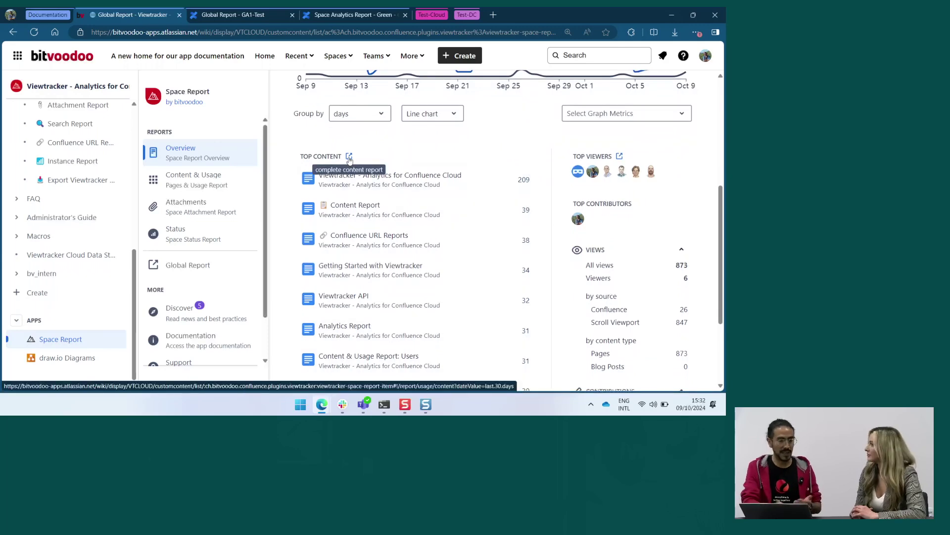
Step: Open the space's Content list under Content & Usage and jump to its last page, page 5
left_click(208, 180)
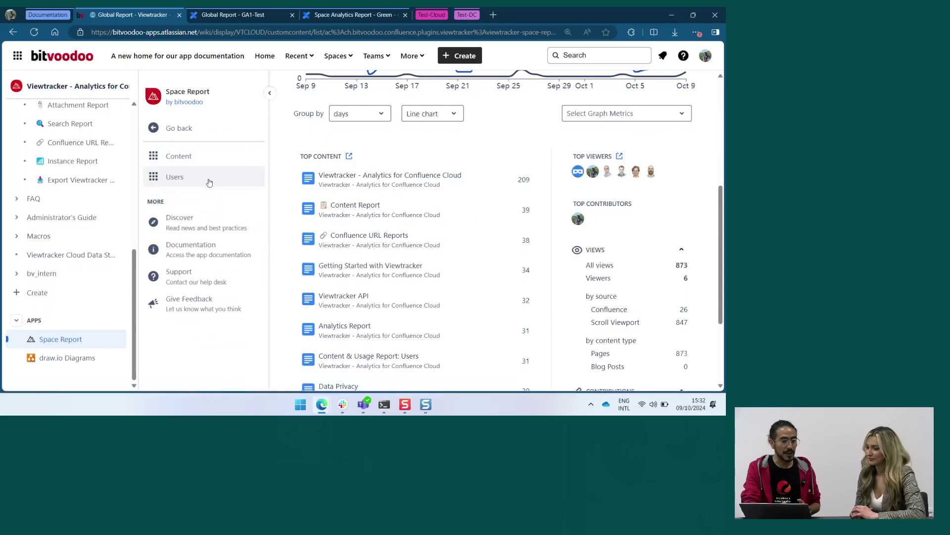
left_click(179, 157)
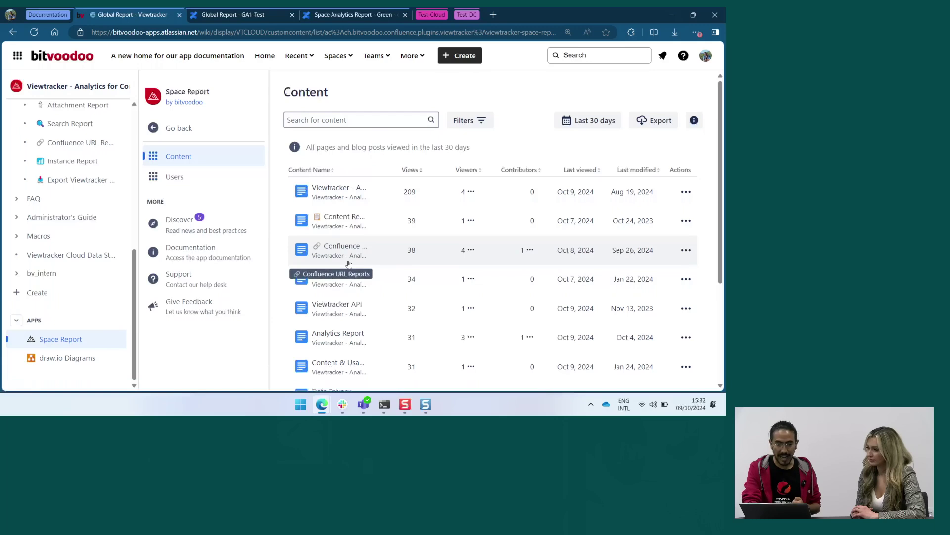
scroll(349, 264, "down", 3)
left_click(525, 338)
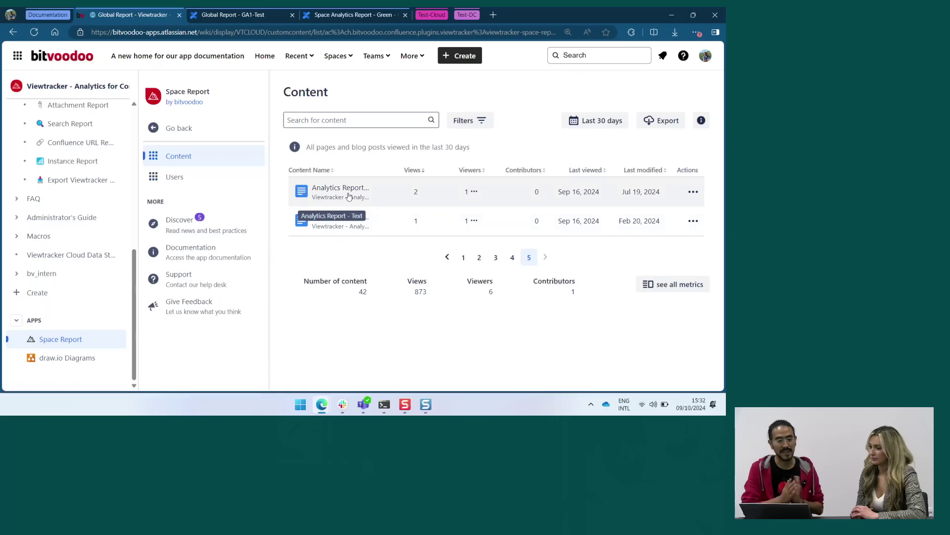
Step: Return to page 1 of the content list, view the Content Report of the Viewtracker - Analytics for Confluence Cloud page and close it
left_click(464, 258)
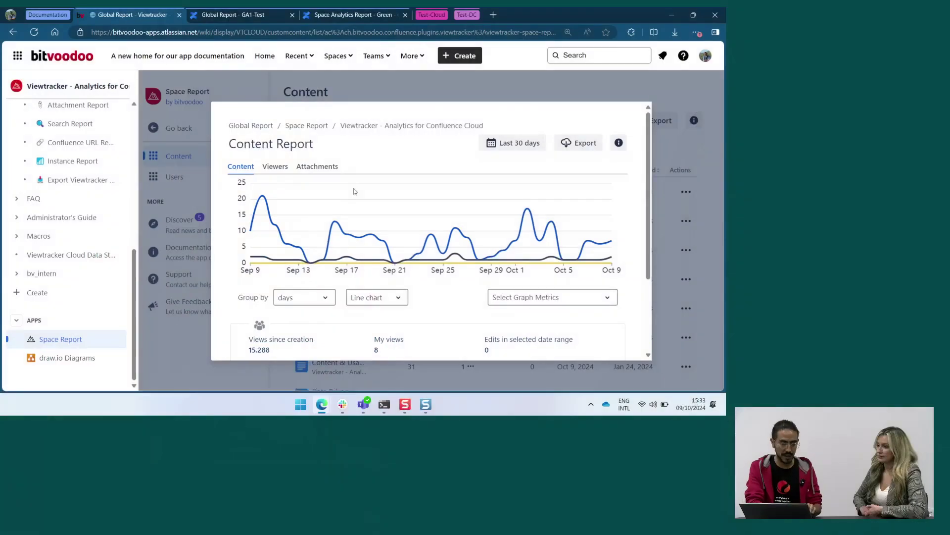
left_click(677, 93)
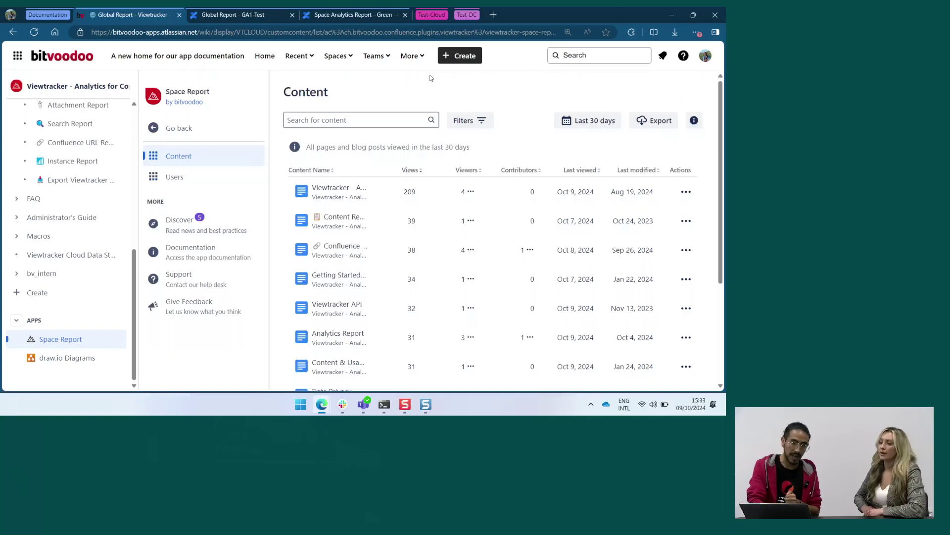
Step: Open the Viewtracker Global Report and examine its top spaces, top content, top viewers and views by source
left_click(411, 56)
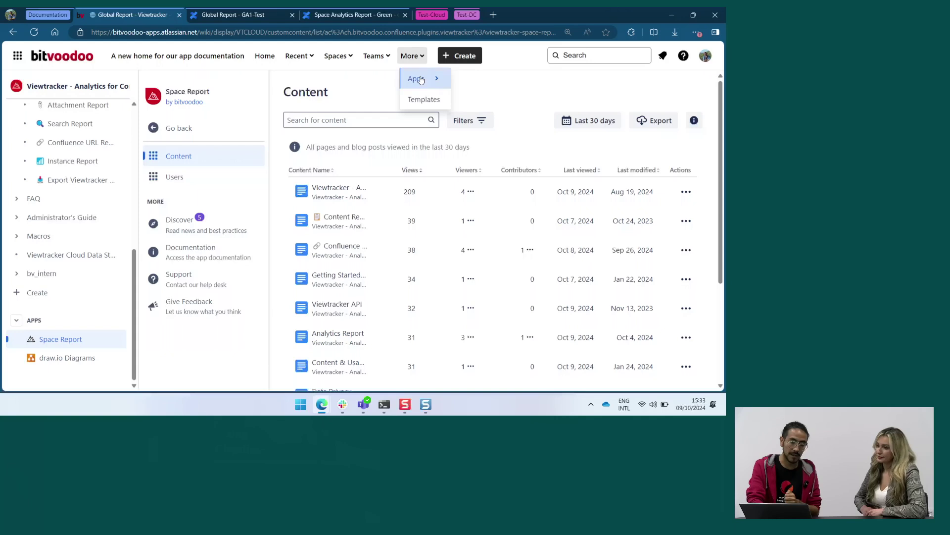
mouse_move(421, 80)
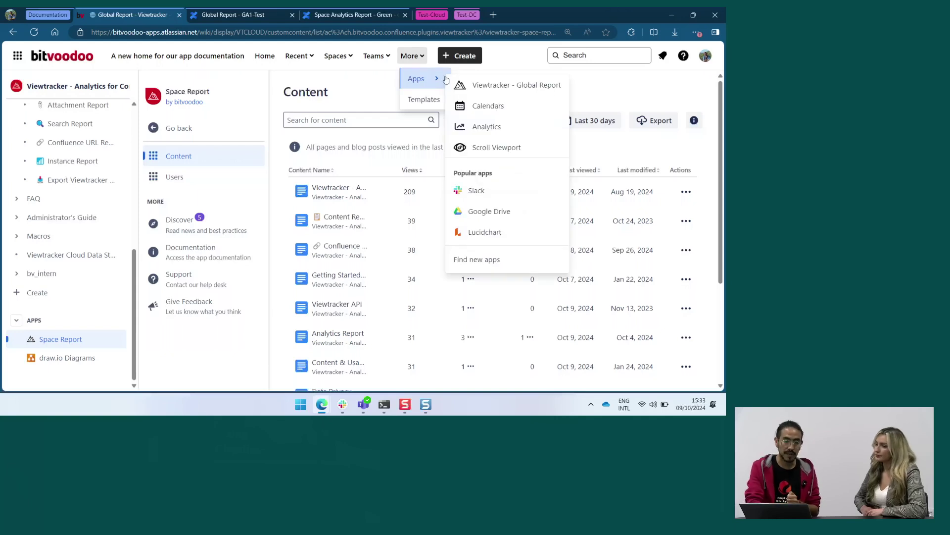
left_click(477, 80)
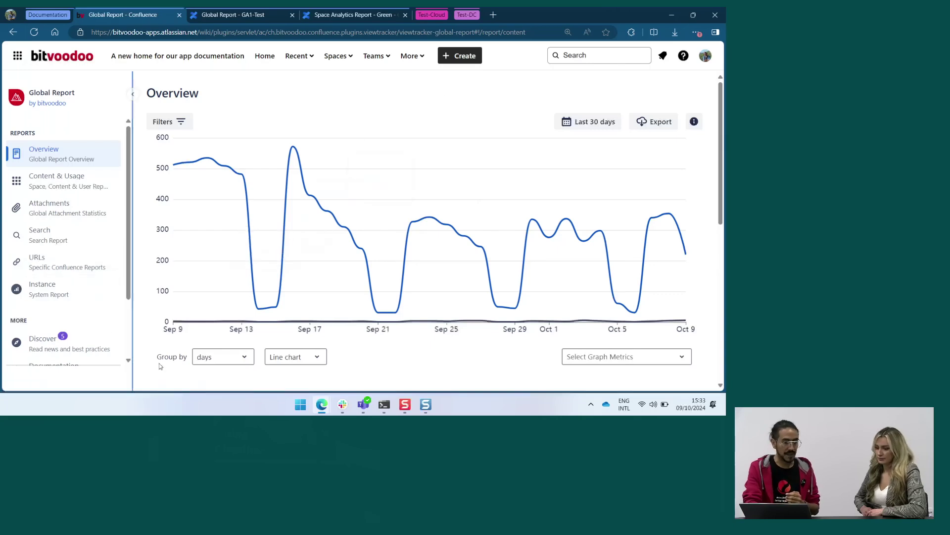
scroll(196, 235, "down", 6)
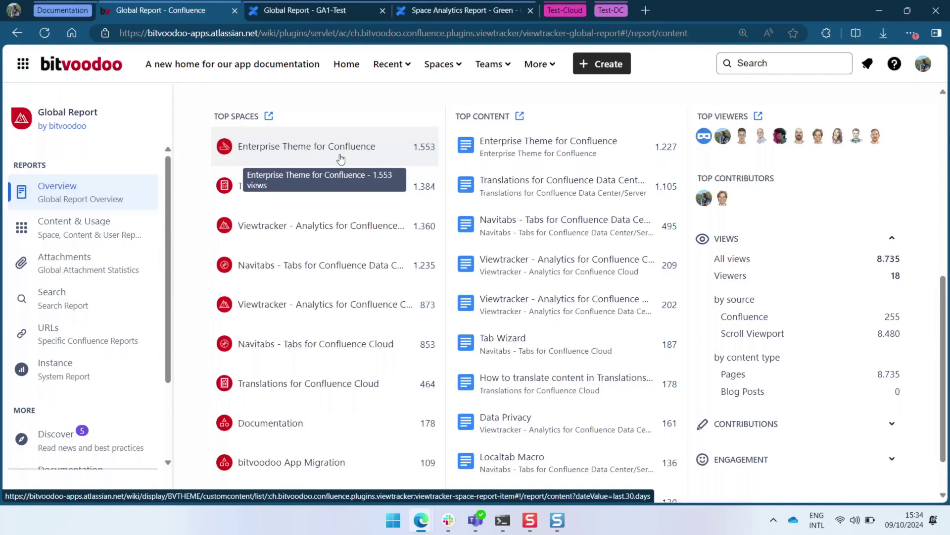
scroll(439, 102, "up", 2)
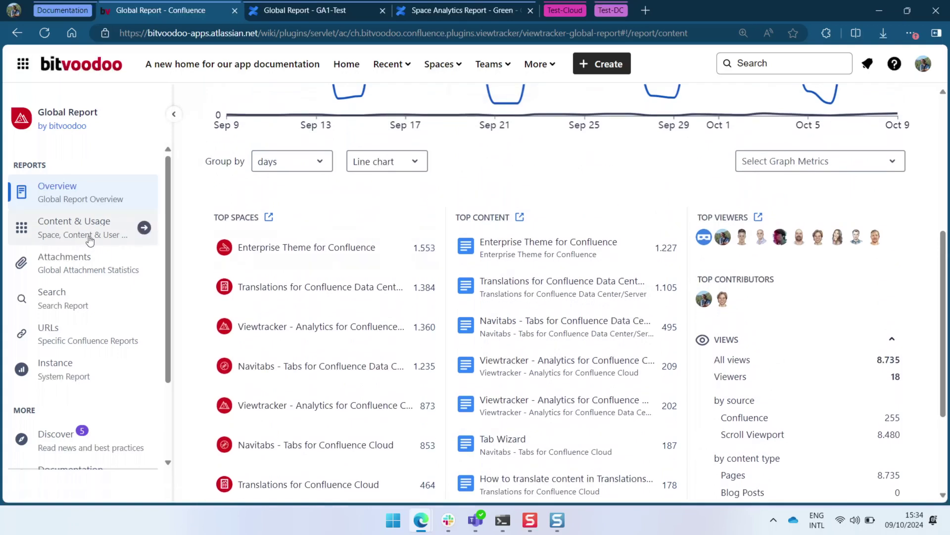
Step: Open the Content list under the Global Report's Content & Usage, go back to the report list and reopen Content & Usage
right_click(90, 240)
key("Escape")
left_click(76, 235)
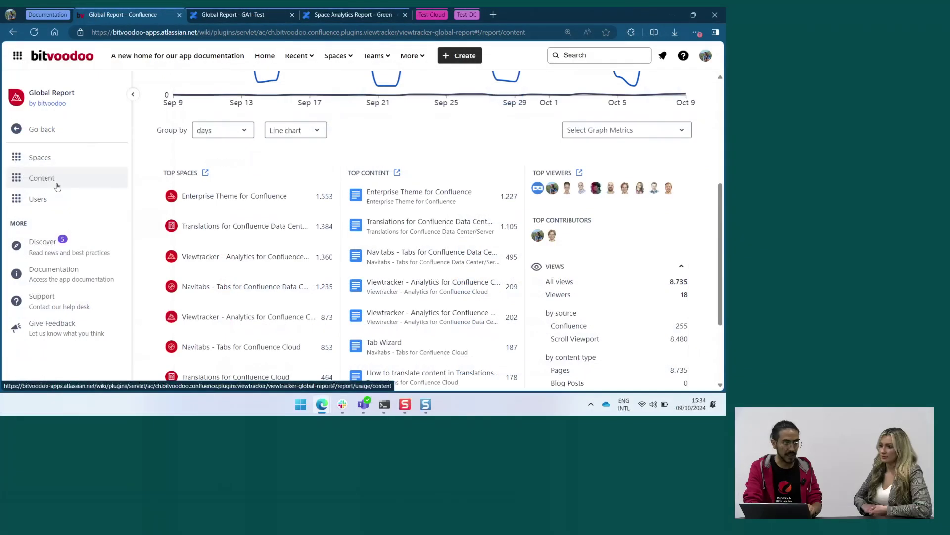
left_click(58, 186)
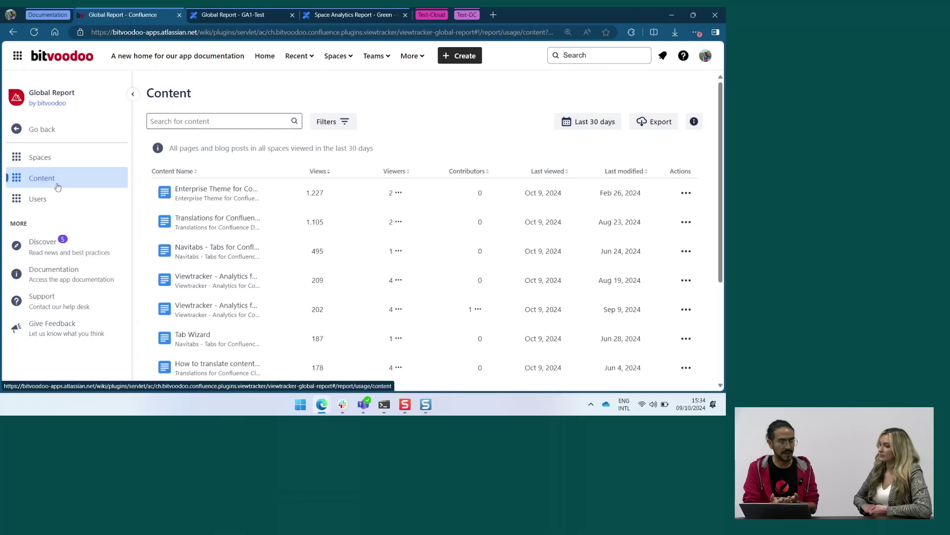
left_click(43, 130)
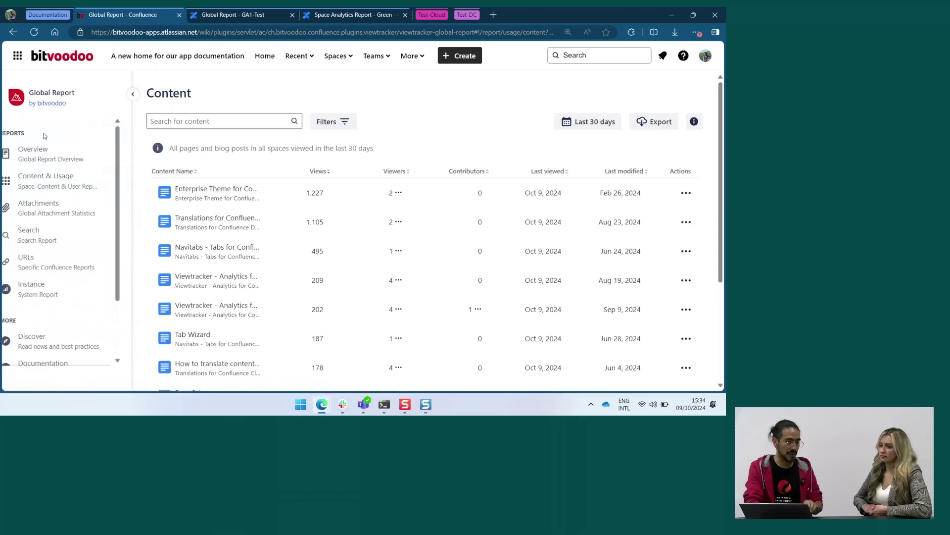
left_click(53, 191)
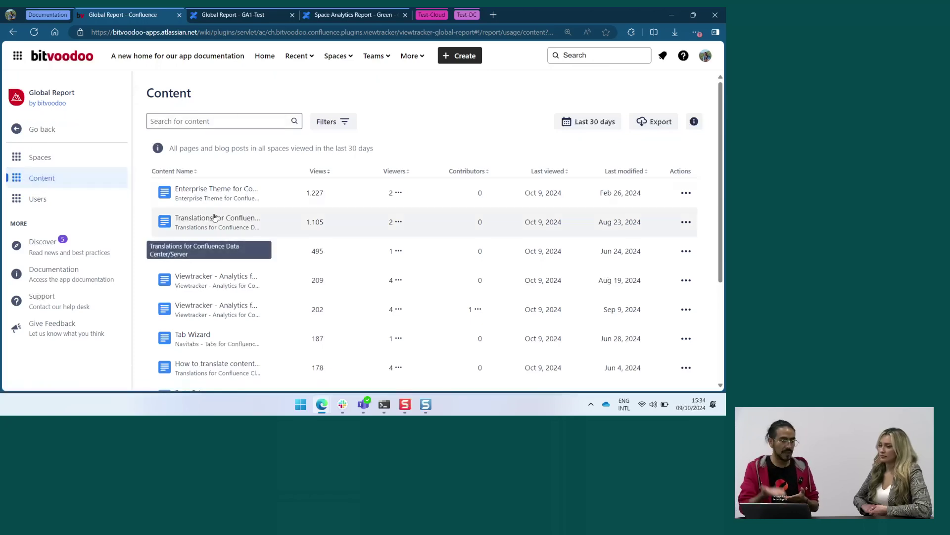
Step: Filter the global content list by the space Enterprise Theme for Confluence, apply it and review the filtered pages
left_click(345, 122)
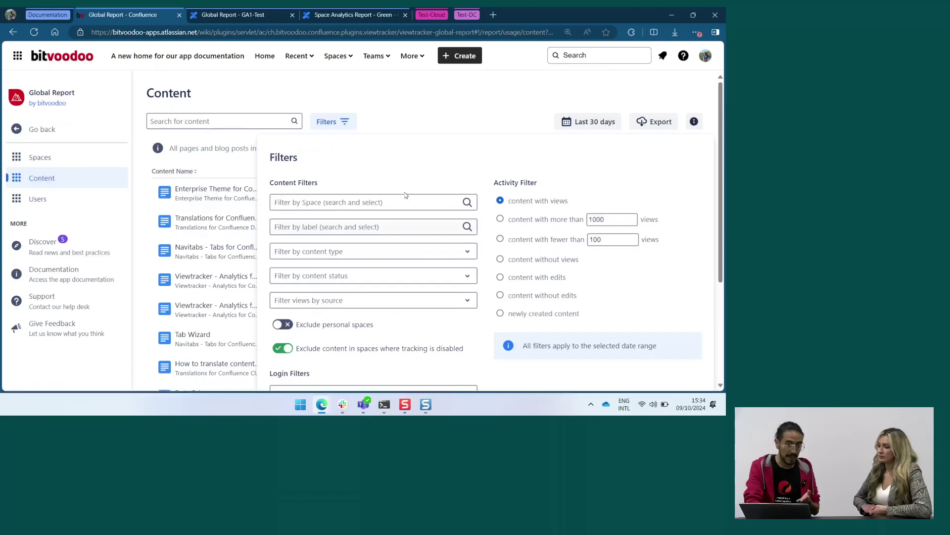
left_click(397, 208)
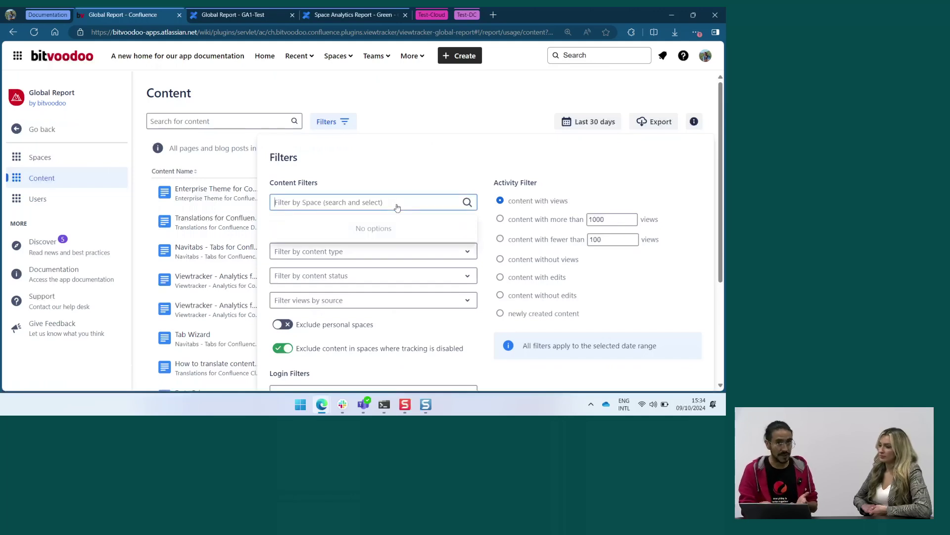
type("enter")
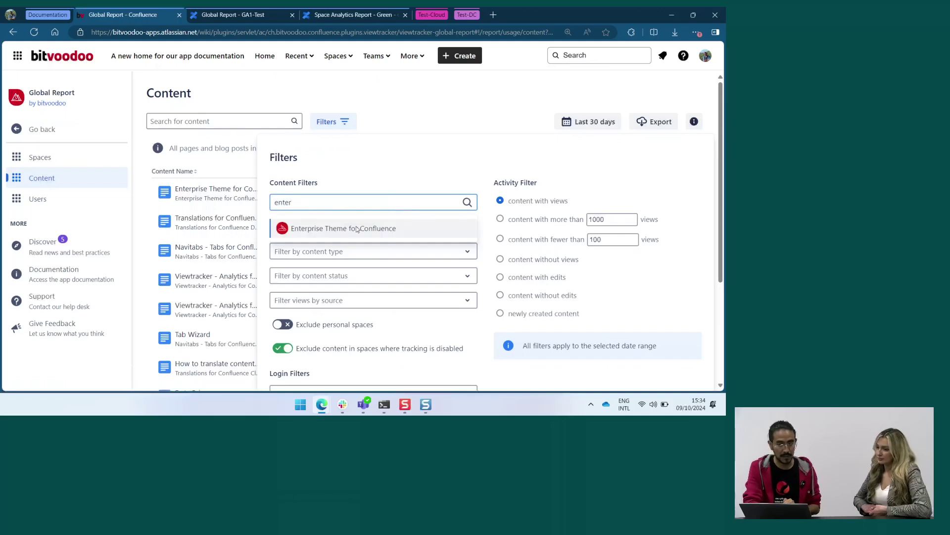
left_click(356, 229)
scroll(668, 274, "down", 3)
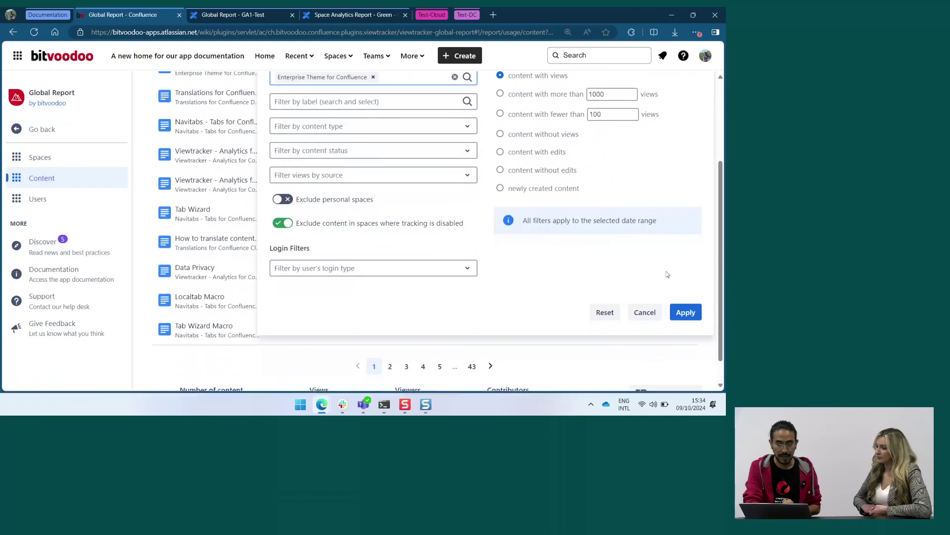
left_click(686, 312)
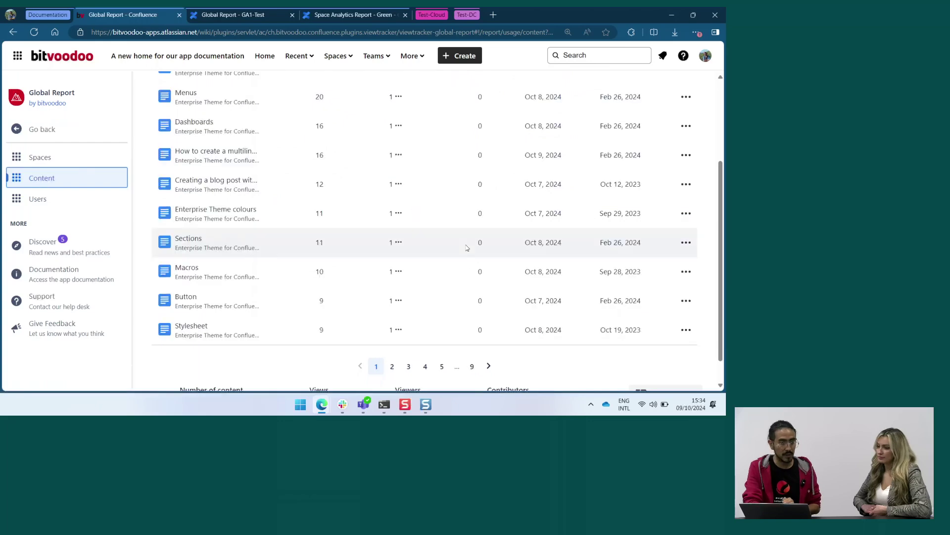
scroll(467, 247, "up", 3)
scroll(466, 248, "down", 1)
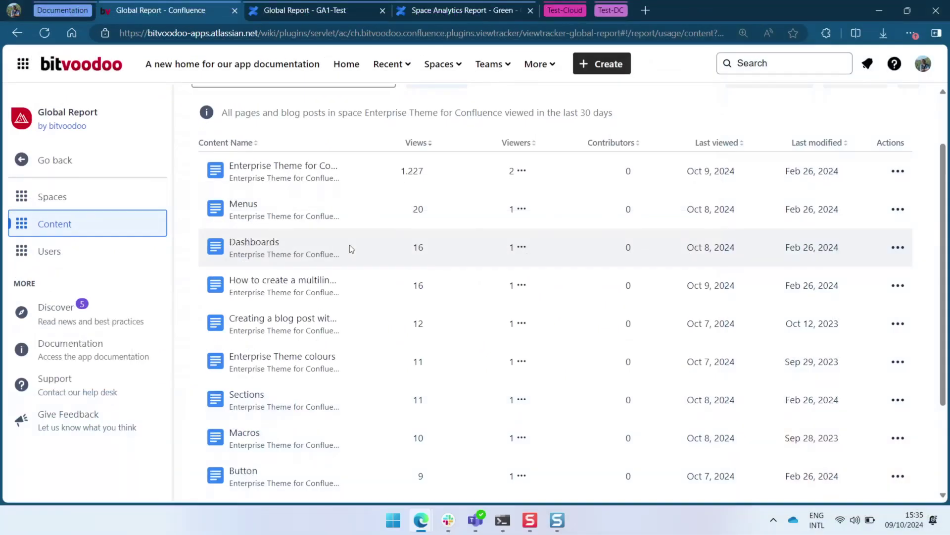
Step: Jump to page 9 of the space-filtered content list, and open the global Attachments report to examine its file list
scroll(349, 245, "down", 3)
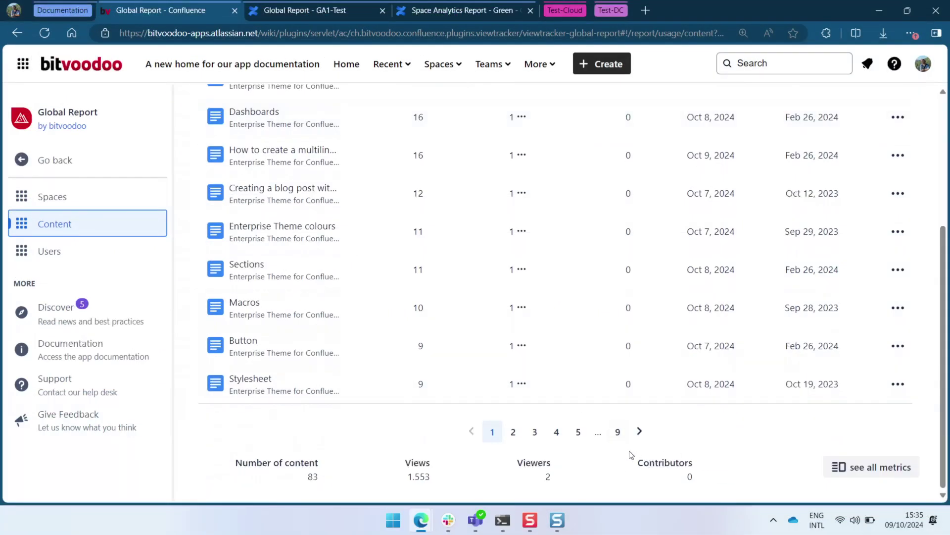
left_click(618, 433)
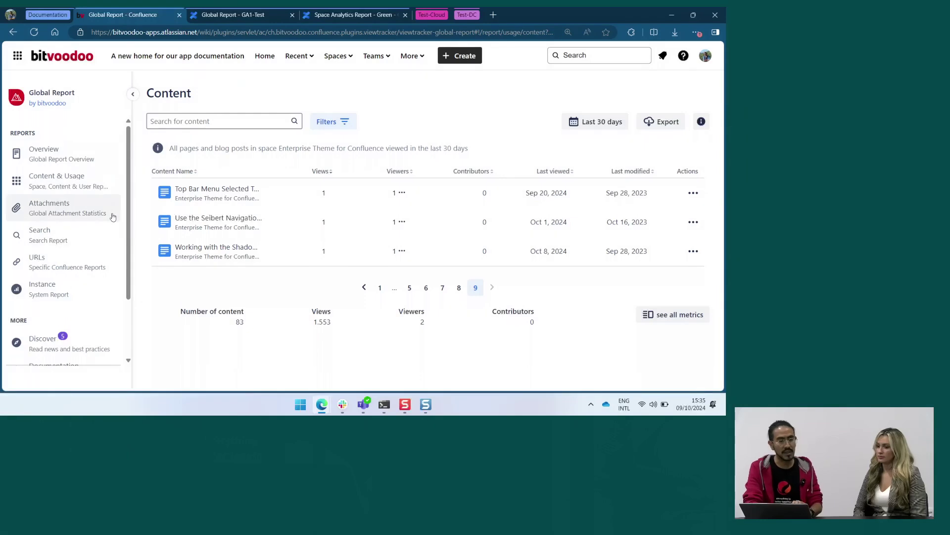
left_click(59, 213)
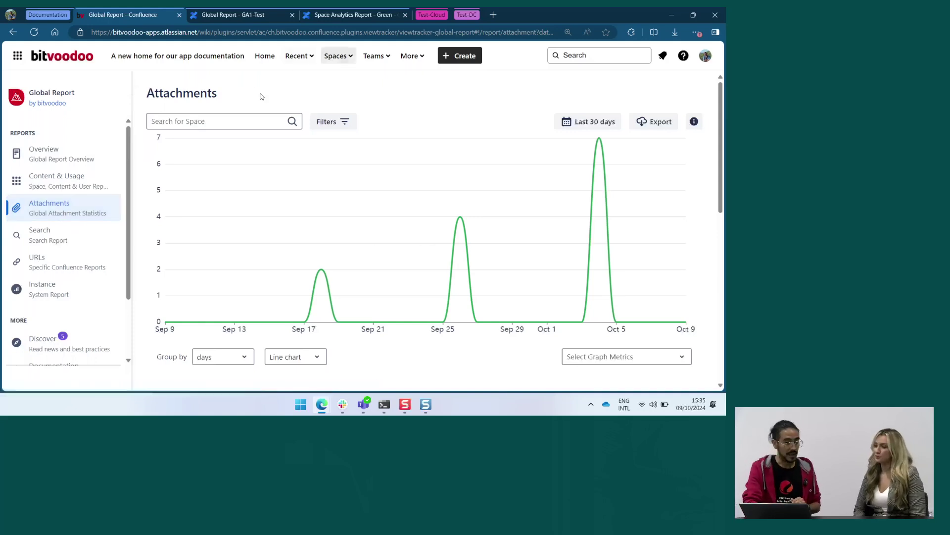
scroll(347, 327, "down", 5)
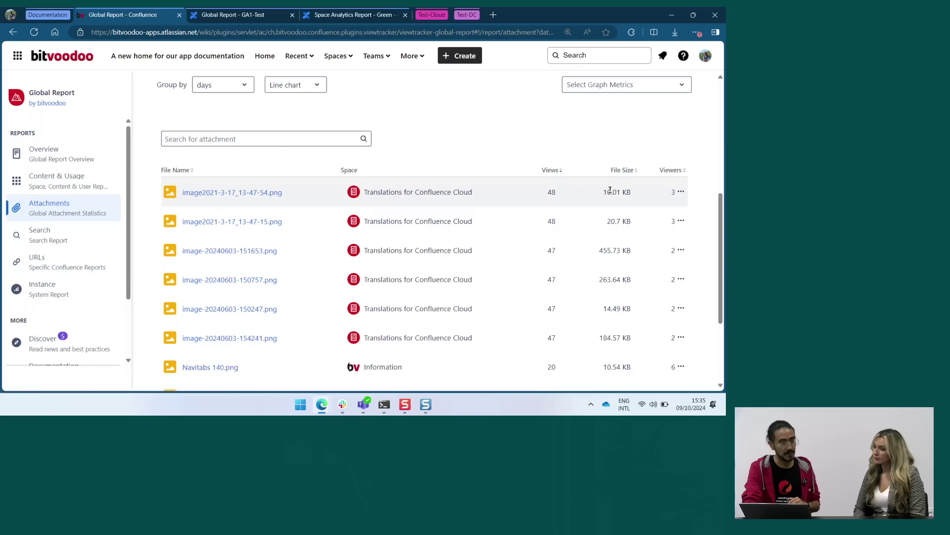
scroll(610, 190, "down", 1)
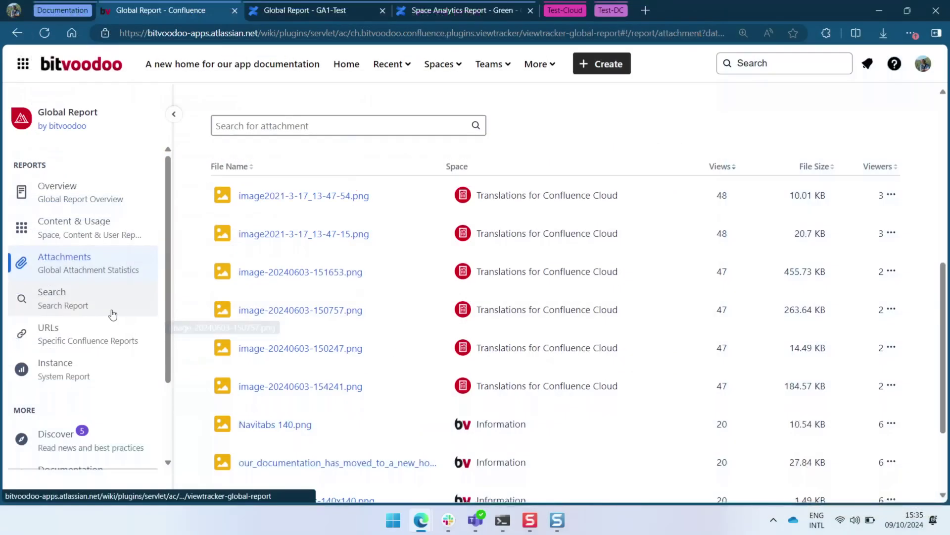
Step: Open the global Search report, and briefly open and close Confluence's own site search
right_click(112, 311)
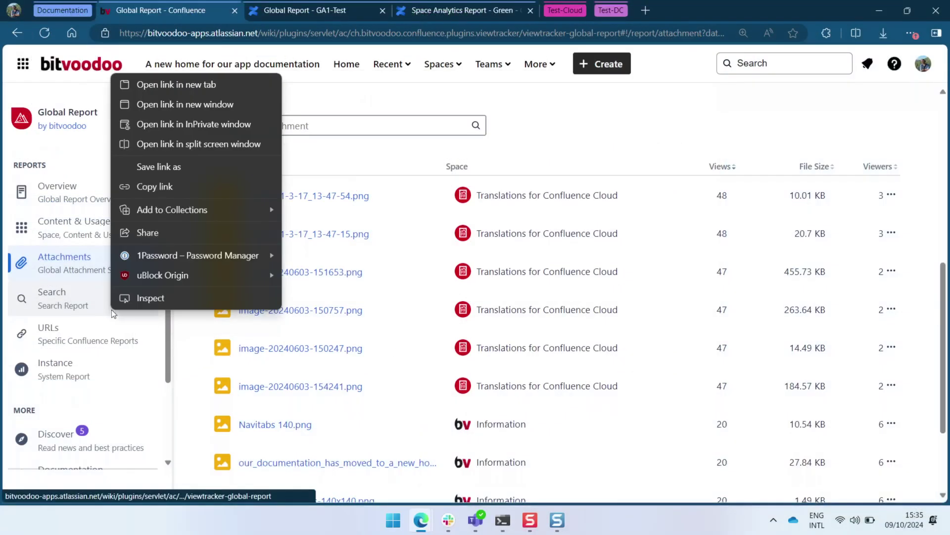
left_click(112, 311)
left_click(112, 311)
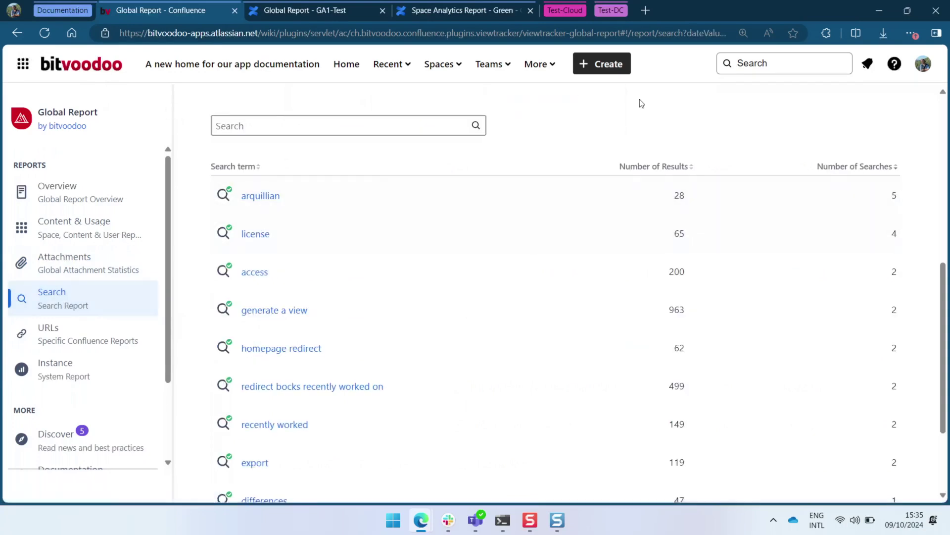
left_click(760, 65)
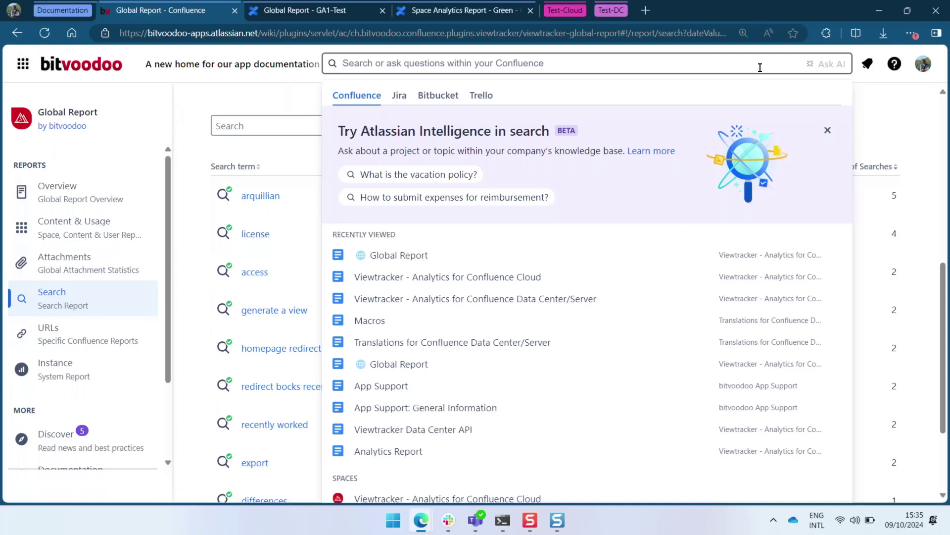
left_click(221, 95)
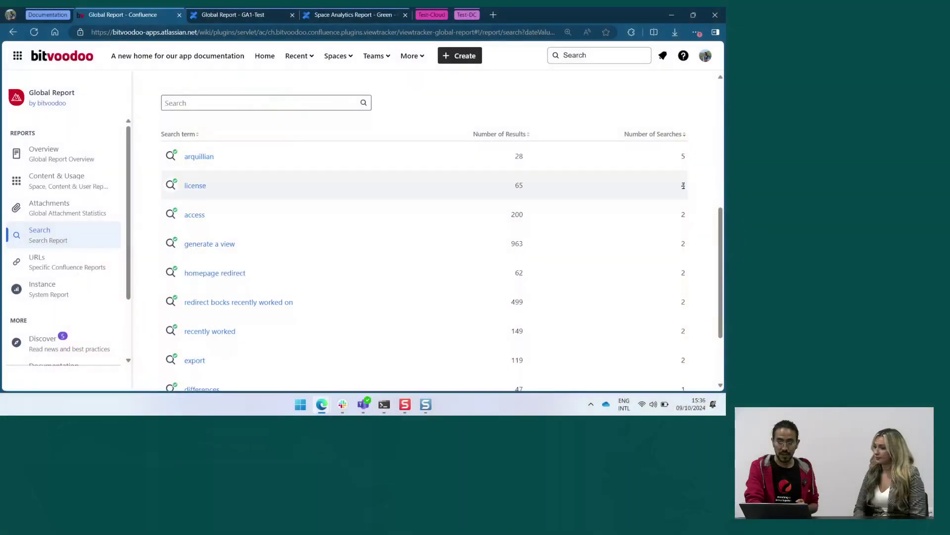
Step: Examine the Search report's chart and search terms, including pages 5 and 3 of the term list
scroll(685, 186, "up", 1)
scroll(688, 186, "up", 5)
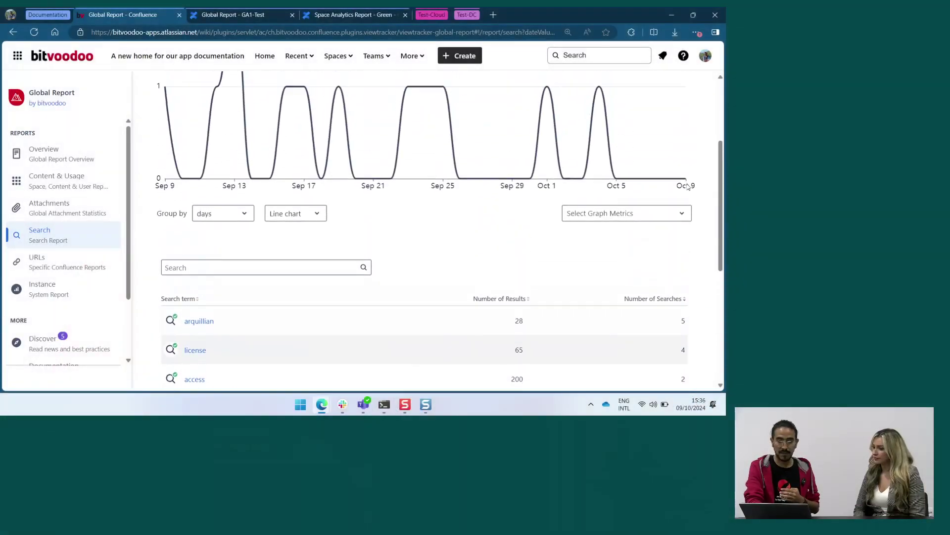
scroll(688, 186, "down", 4)
scroll(688, 186, "down", 1)
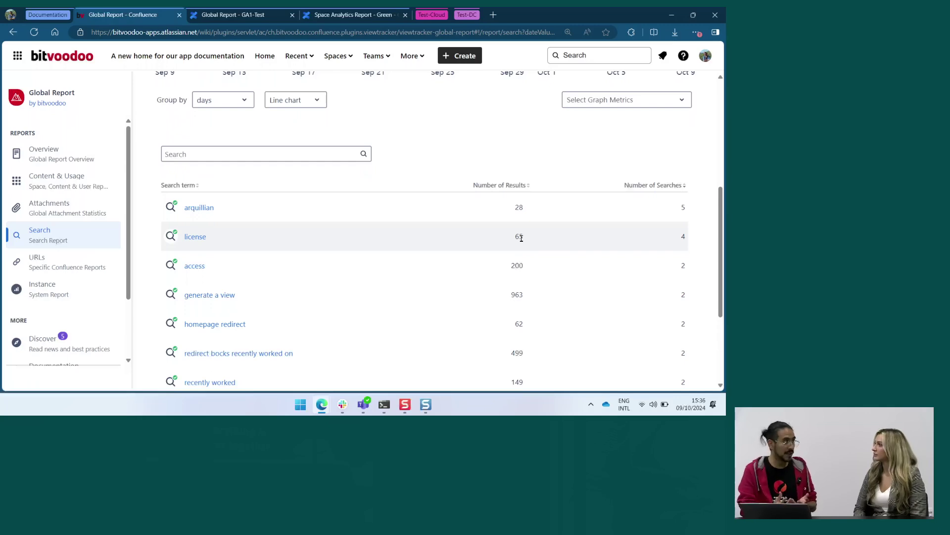
scroll(520, 237, "down", 3)
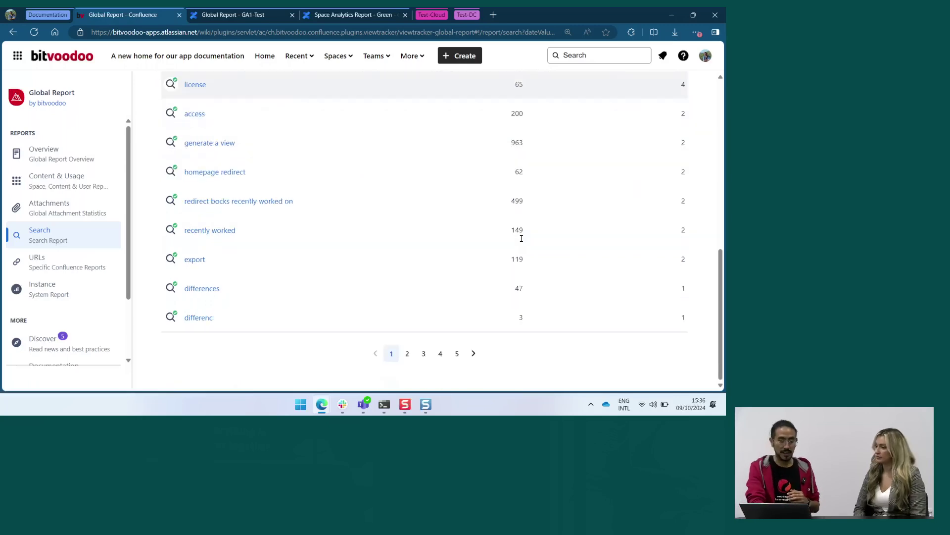
left_click(456, 359)
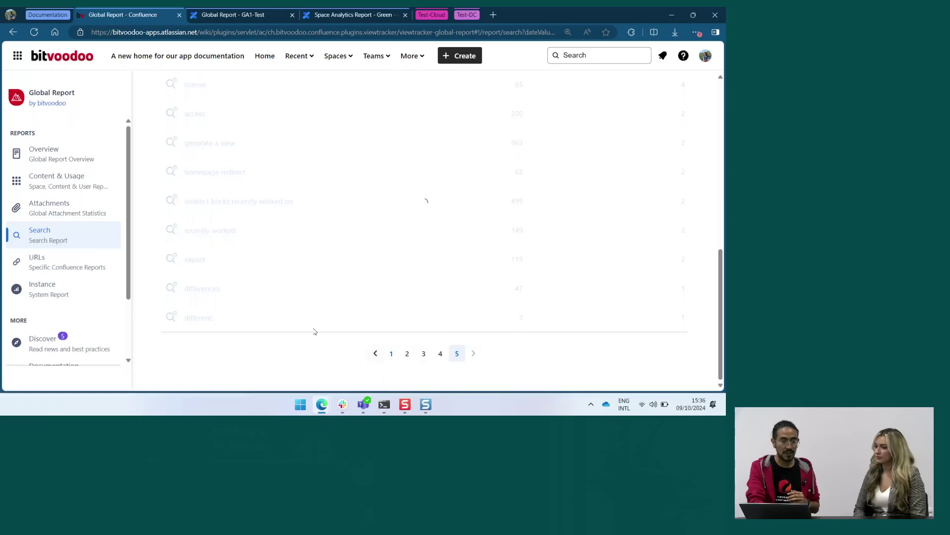
left_click(425, 354)
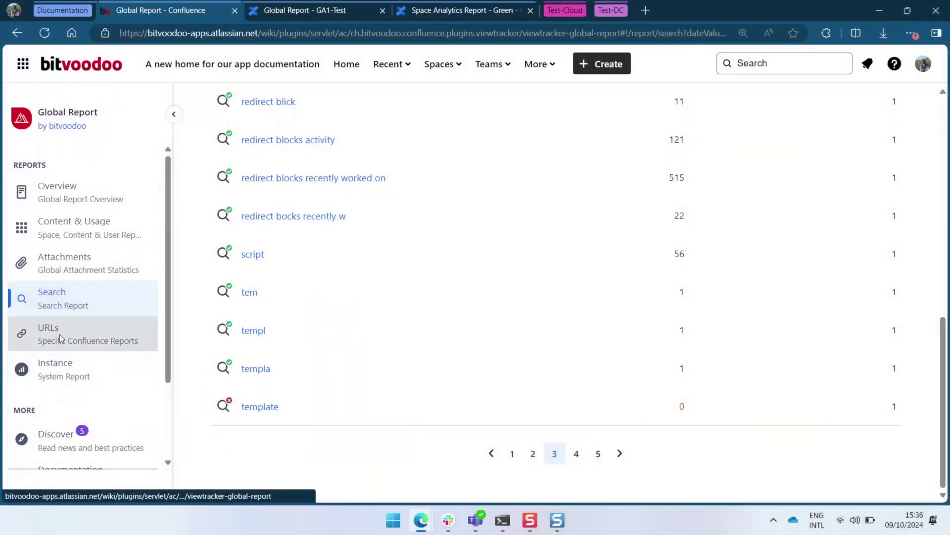
Step: Open the Confluence URL Reports and examine the tracked URLs with their tracking status
left_click(61, 339)
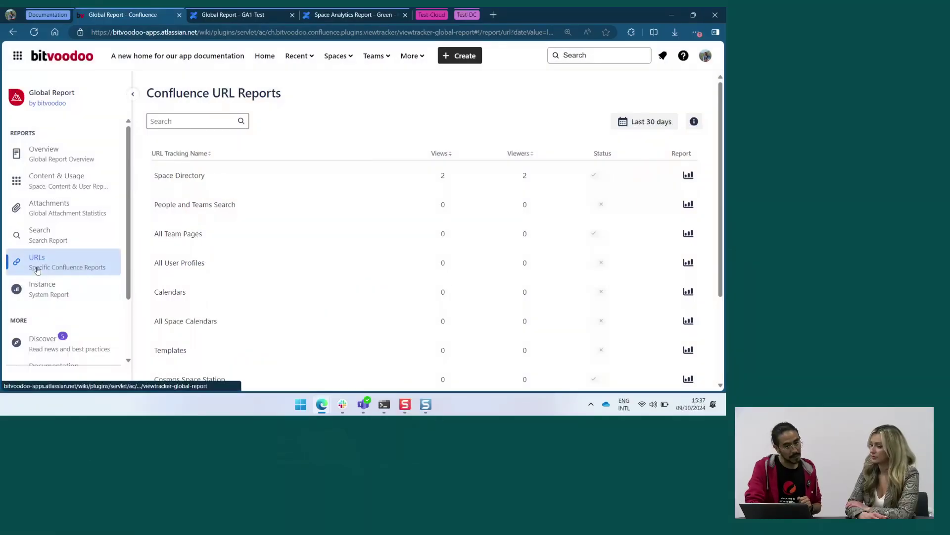
scroll(177, 318, "down", 1)
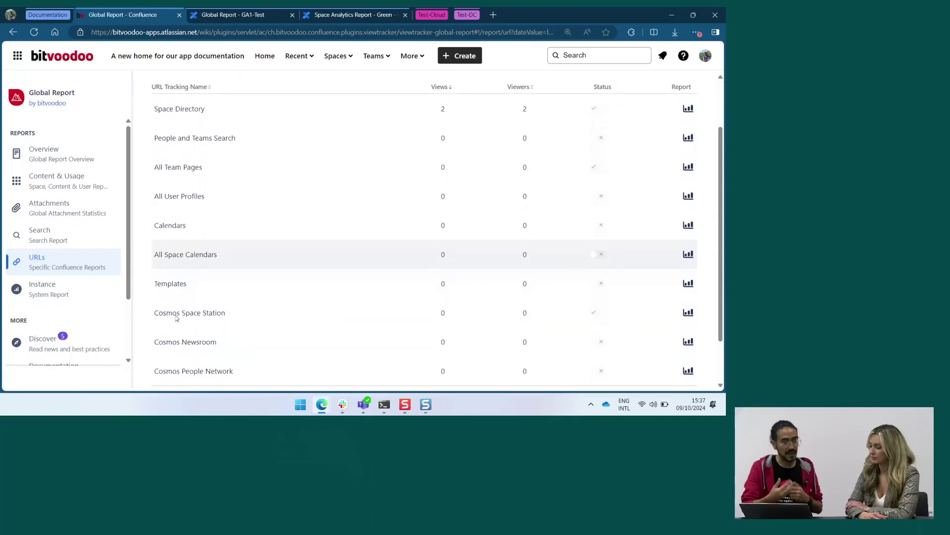
scroll(177, 318, "down", 1)
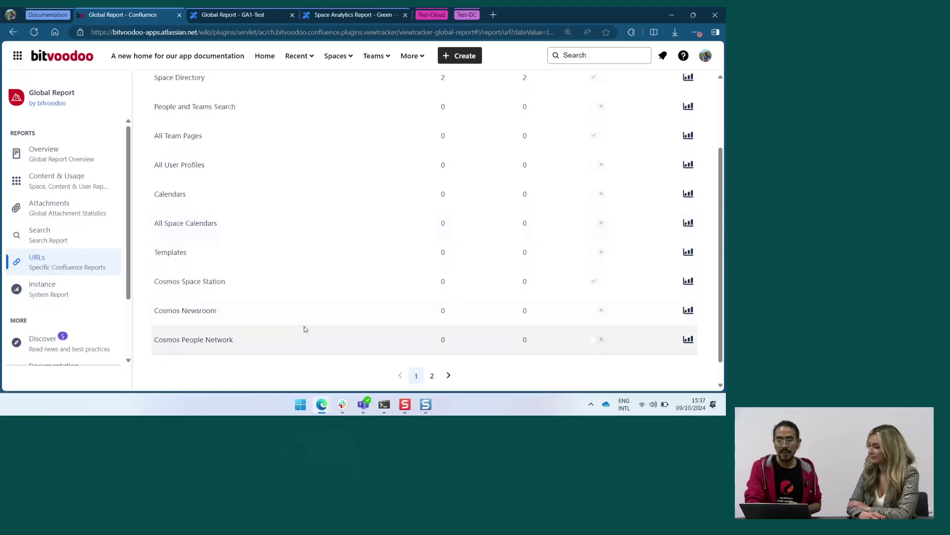
scroll(329, 267, "up", 1)
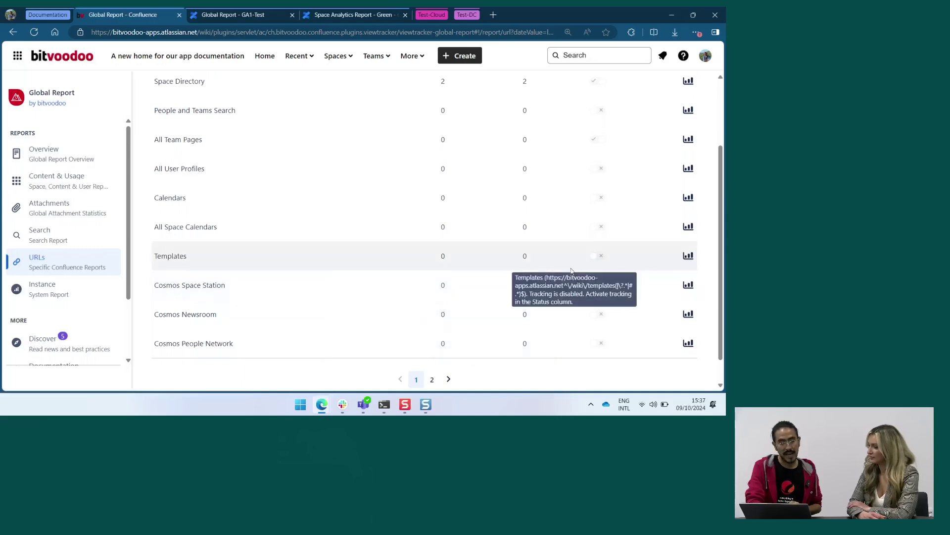
scroll(571, 269, "up", 2)
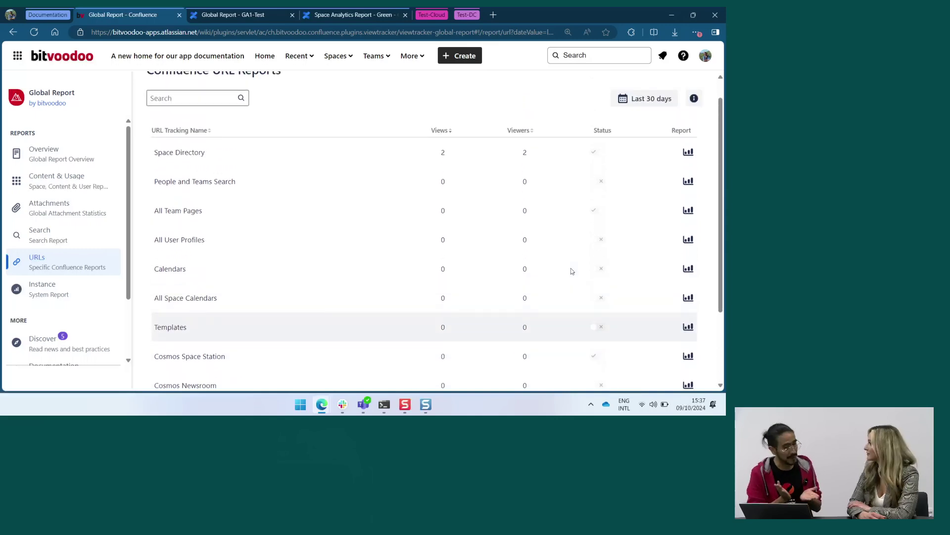
Step: Open the URL report for Calendars, and expand its viewers list below the views summary
left_click(691, 272)
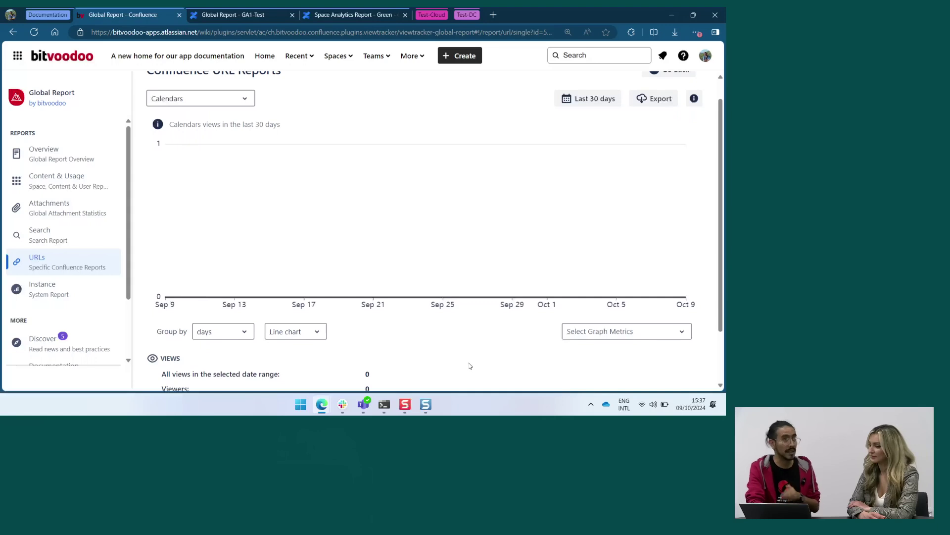
scroll(471, 365, "down", 2)
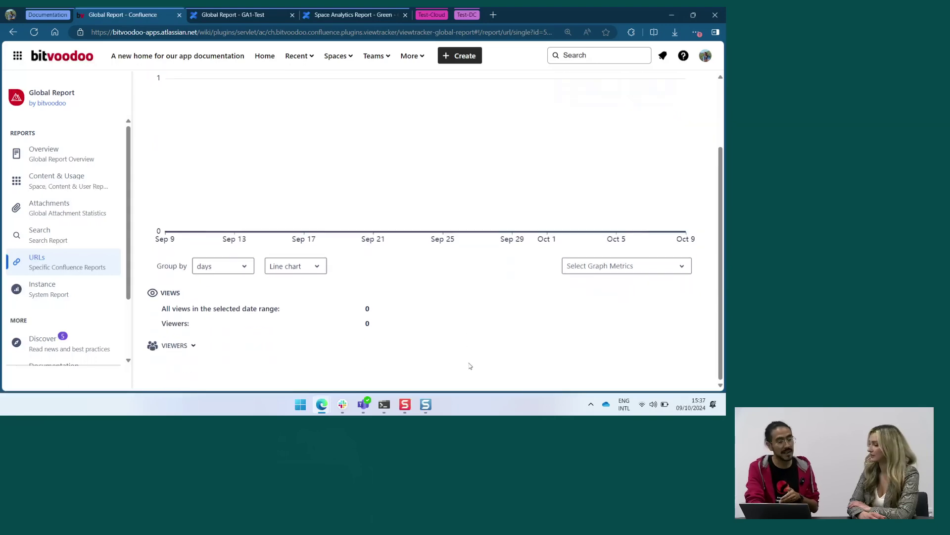
left_click(193, 349)
scroll(289, 342, "down", 1)
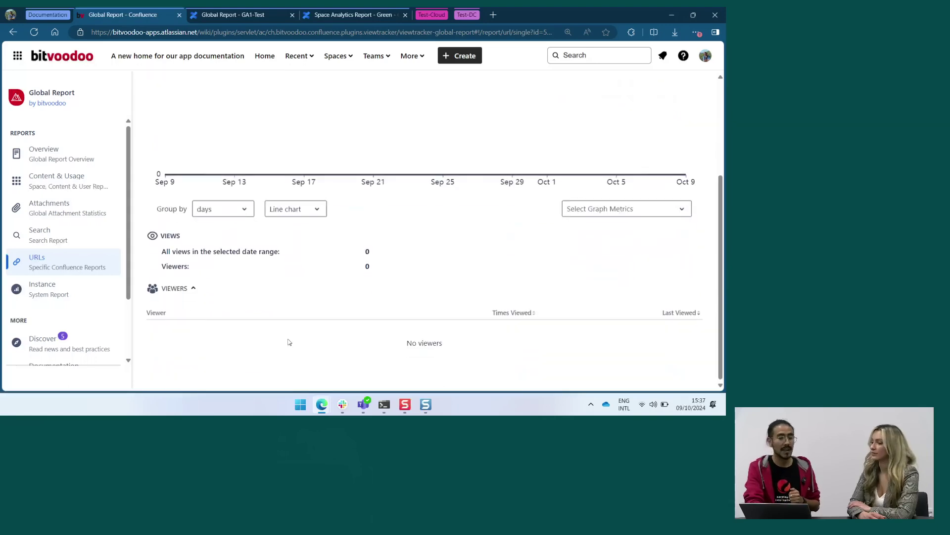
scroll(289, 342, "up", 3)
Step: Open the Instance report and generate its detailed report for the last 30 days
left_click(66, 302)
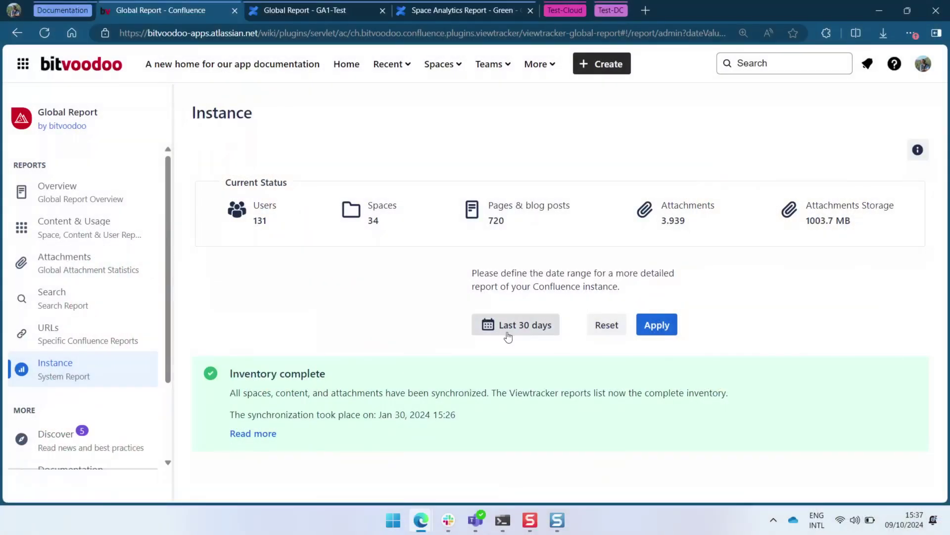
left_click(661, 324)
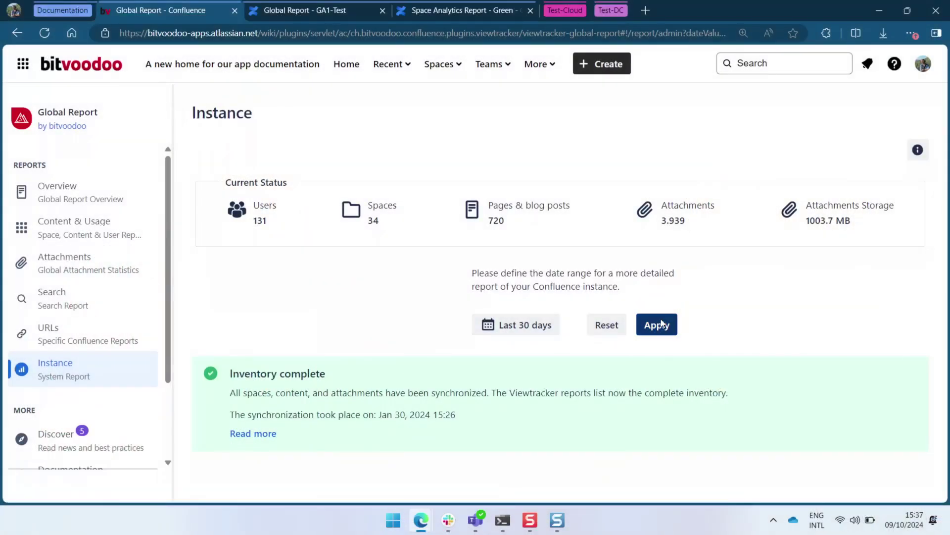
right_click(661, 324)
left_click(643, 319)
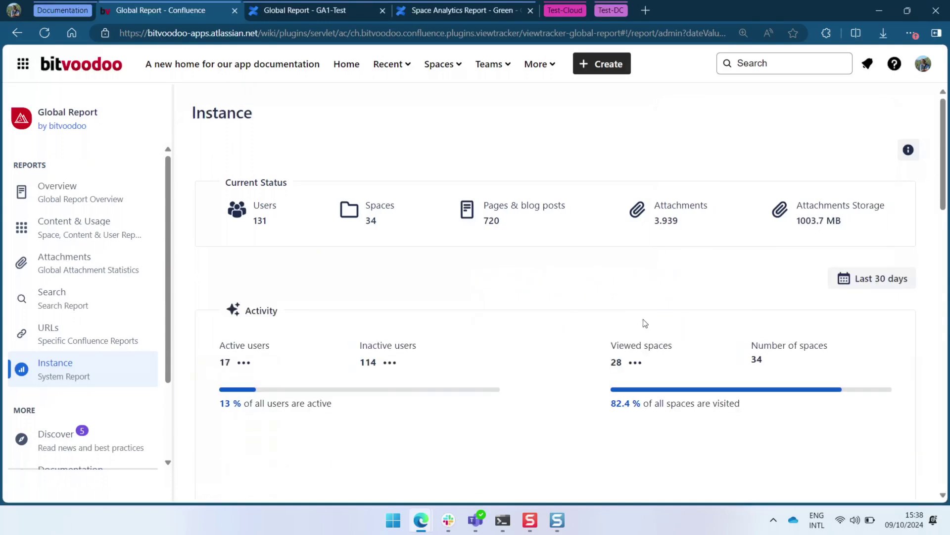
Step: Switch the Instance report's chart to Attachment Storage, and examine the views by time of day heatmap
scroll(602, 377, "down", 5)
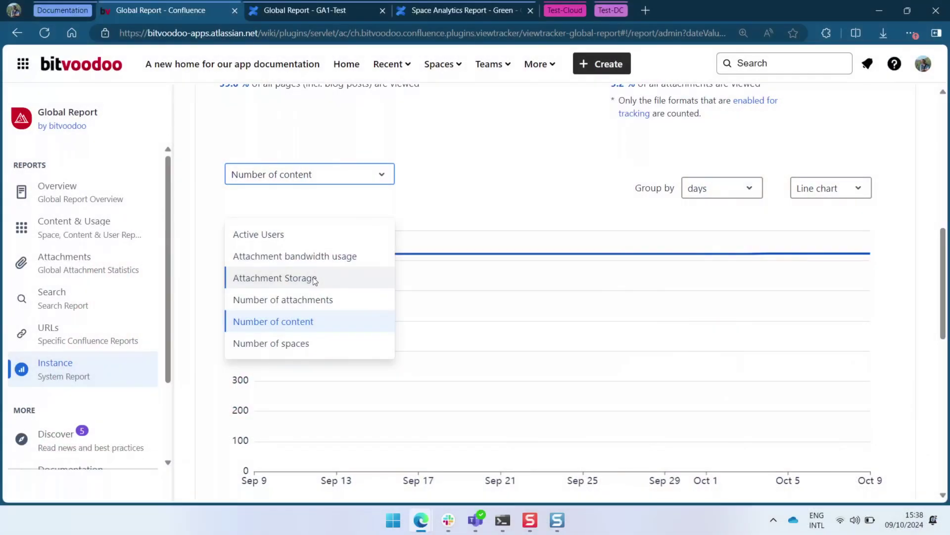
left_click(315, 279)
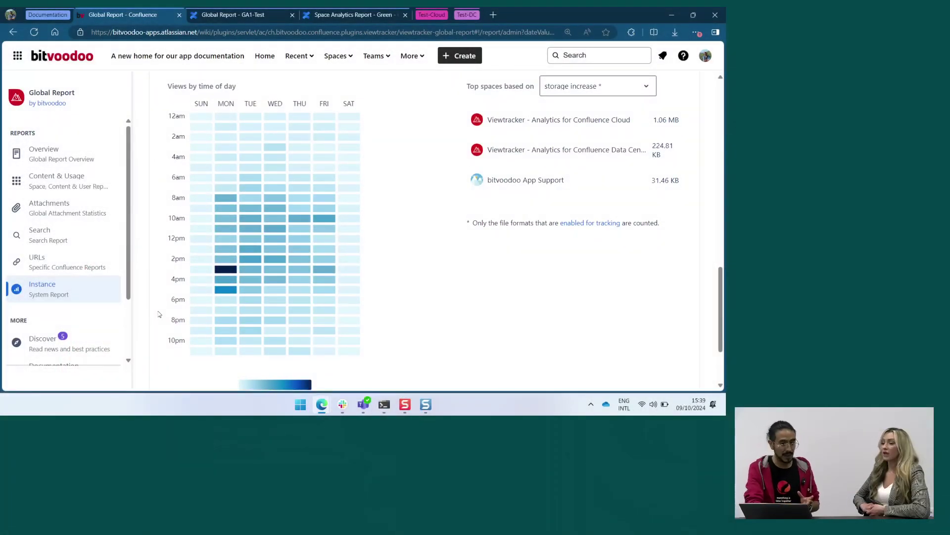
mouse_move(226, 277)
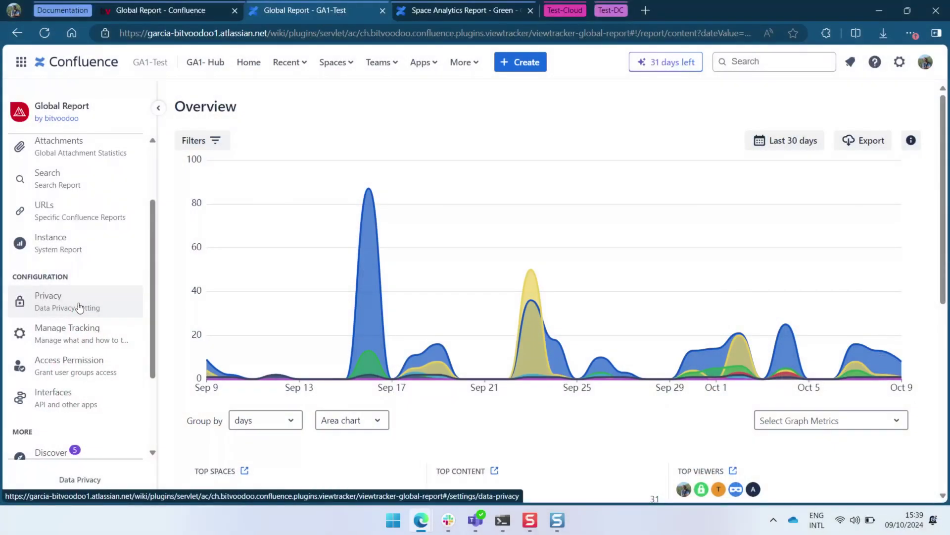
Step: Open the Privacy settings in the GA1-Test global report and set the mode to Hide Viewers, then Extended Privacy Mode
left_click(79, 307)
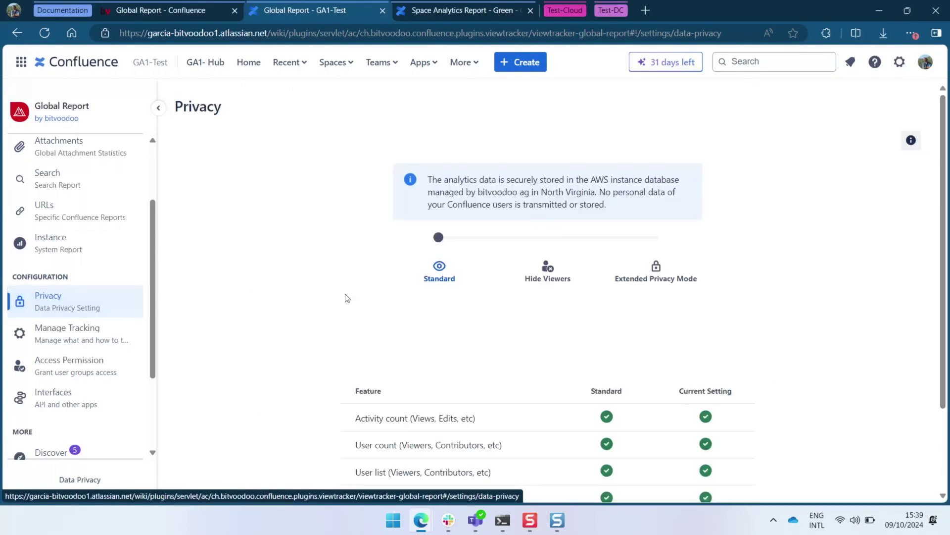
scroll(546, 344, "down", 2)
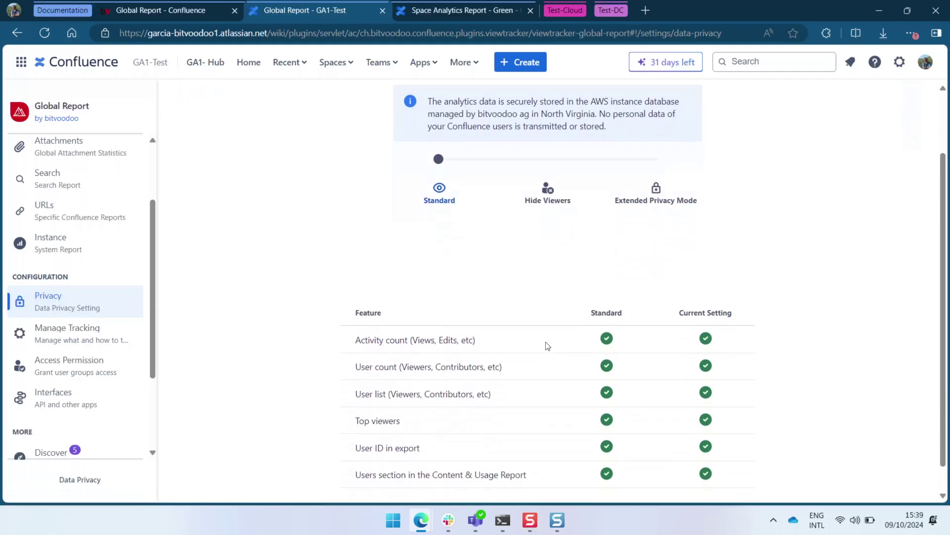
left_click(545, 160)
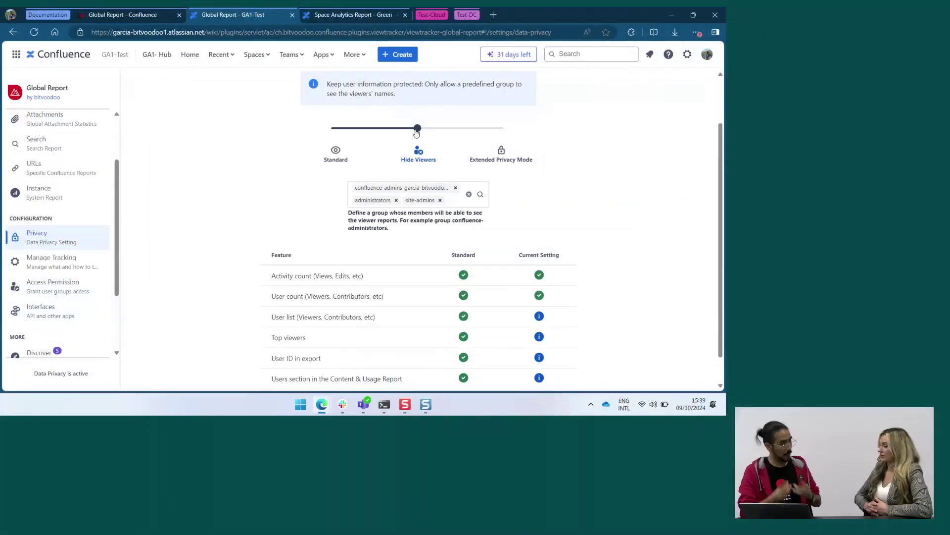
left_click(501, 156)
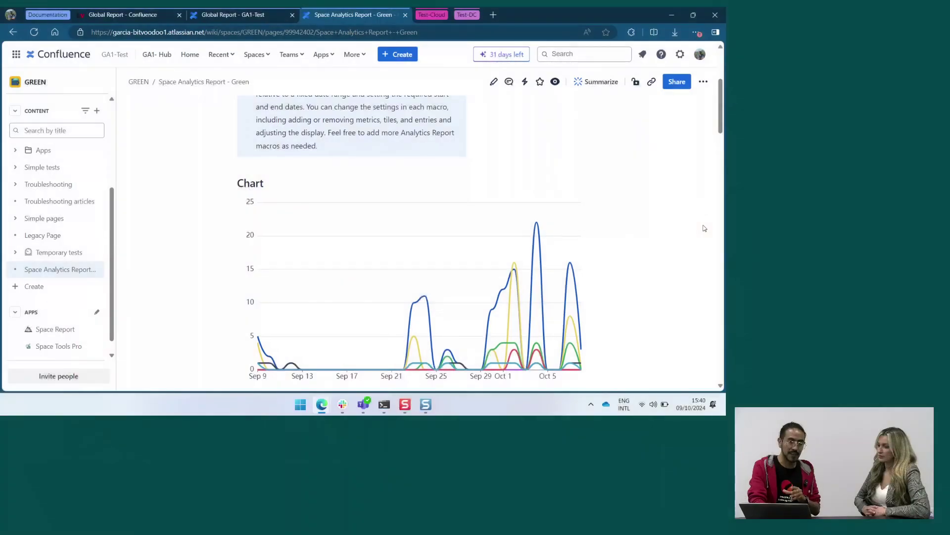
Step: Look through the Space Analytics Report - Green page, from its chart and key figures to the activities, inventory and latest additions
scroll(705, 228, "down", 1)
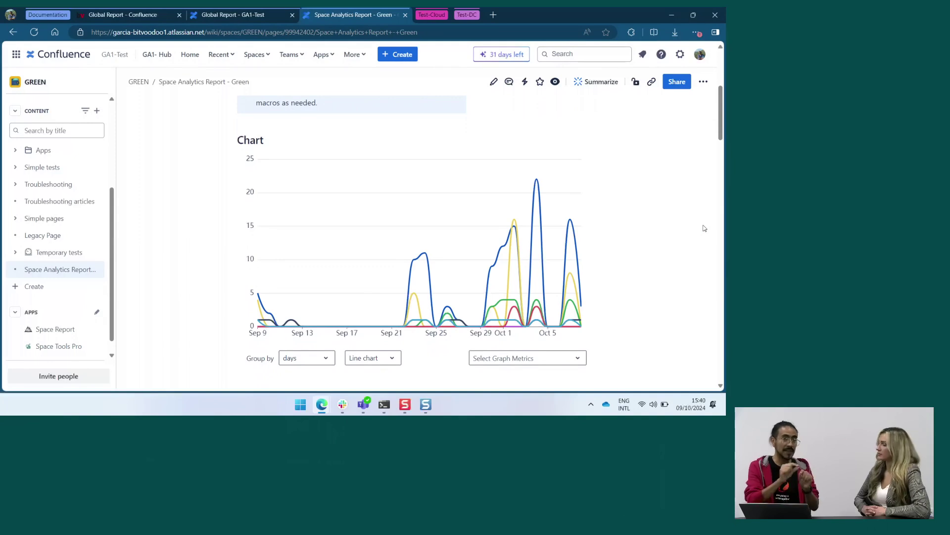
scroll(705, 228, "down", 6)
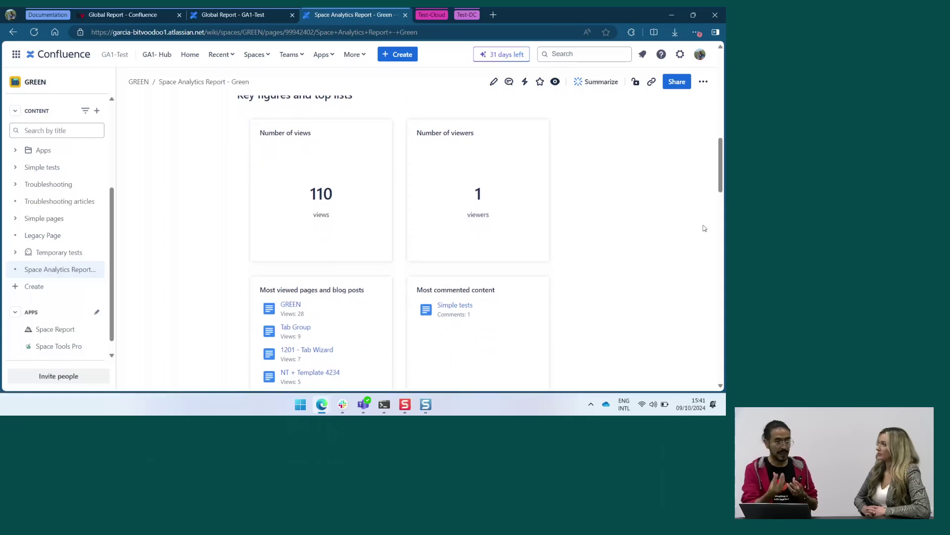
scroll(705, 228, "down", 10)
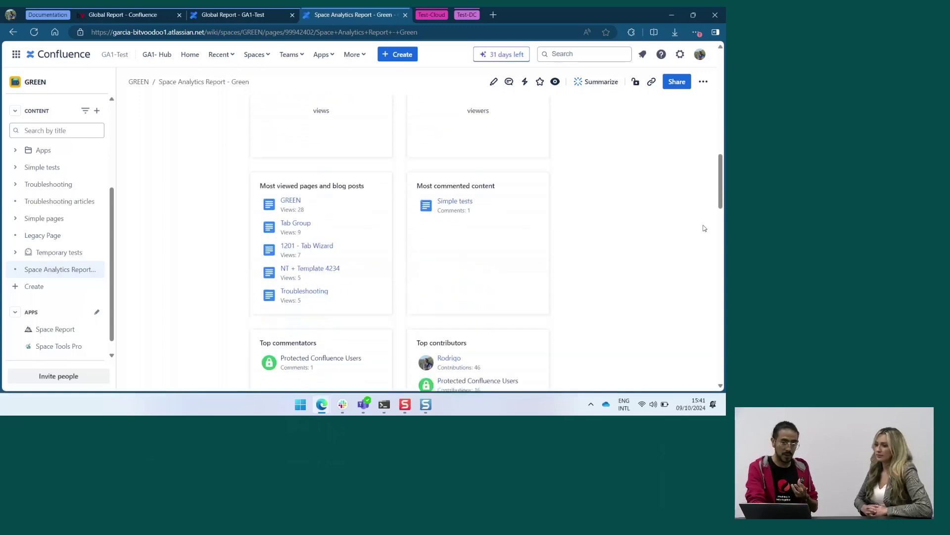
scroll(704, 228, "down", 2)
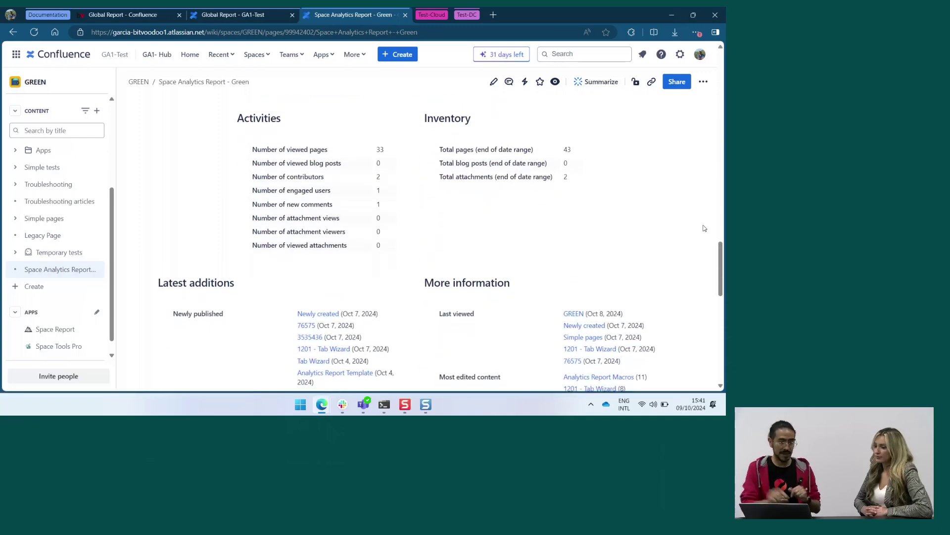
scroll(705, 228, "down", 3)
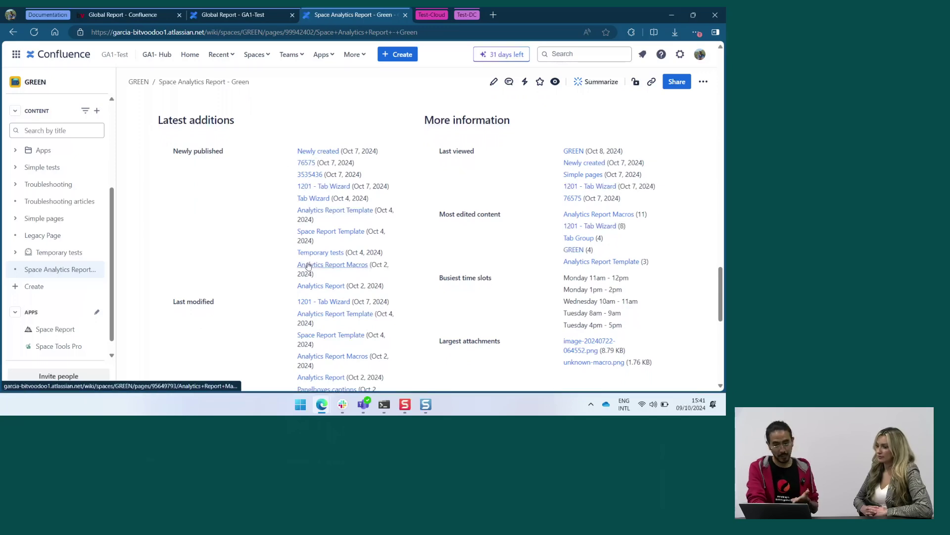
scroll(227, 307, "down", 5)
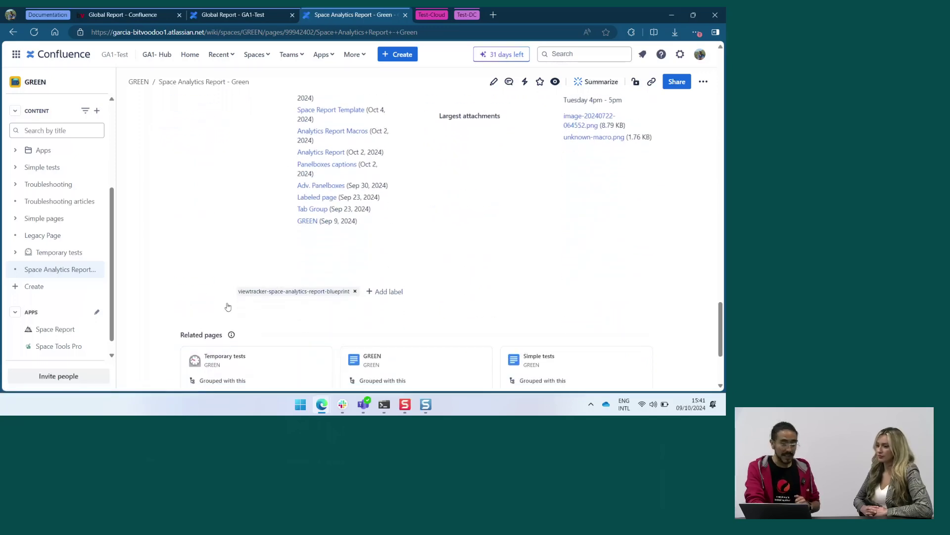
scroll(228, 306, "up", 10)
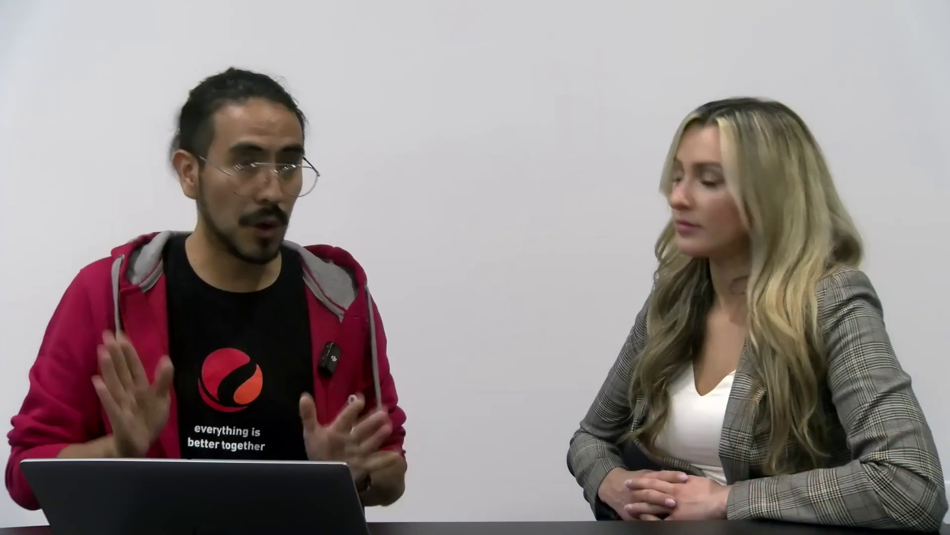